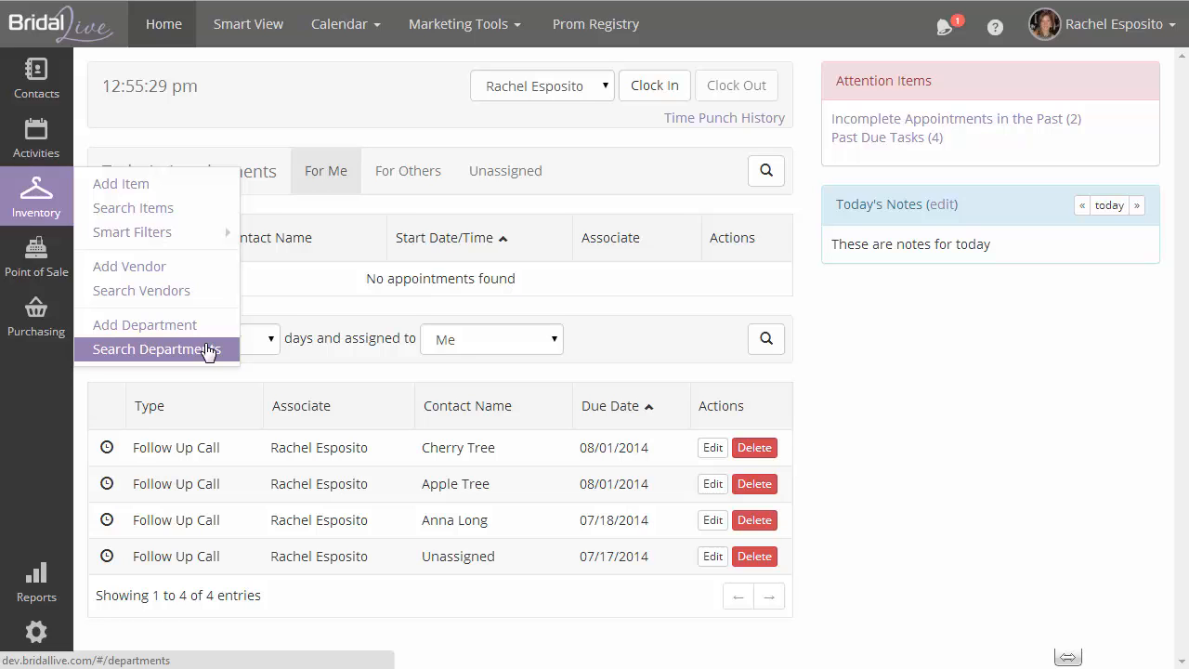
Step: Add a vendor named "My first vendor" with code MFV, its account number, phone and address, then save and open its record
click(193, 291)
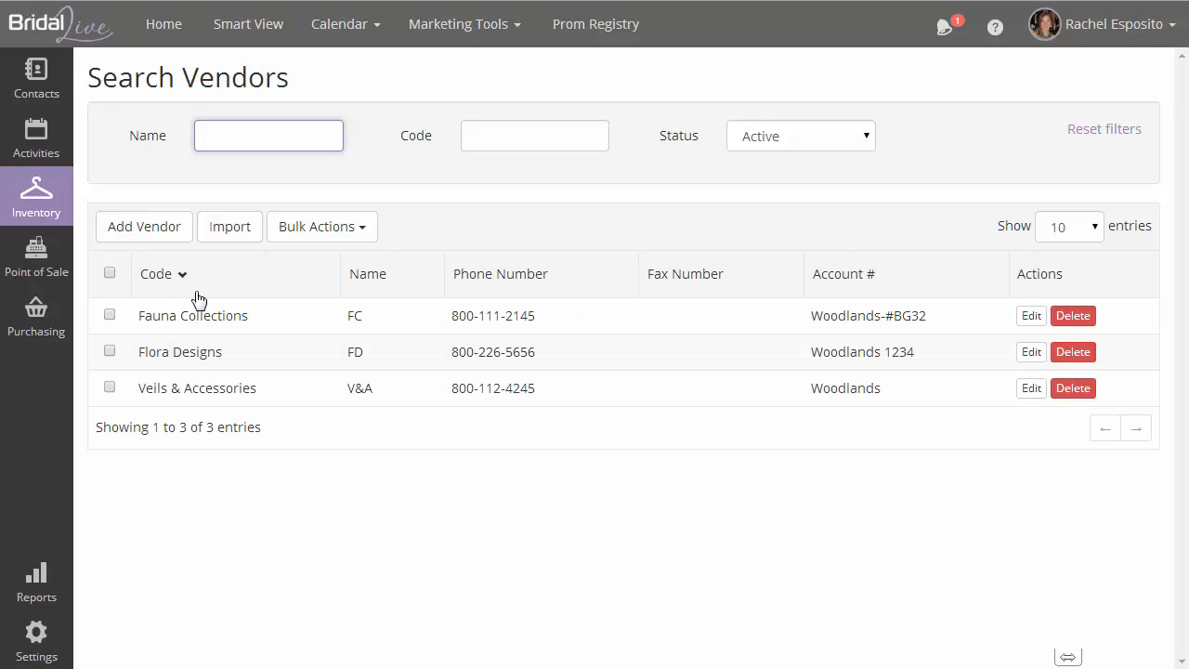
click(144, 231)
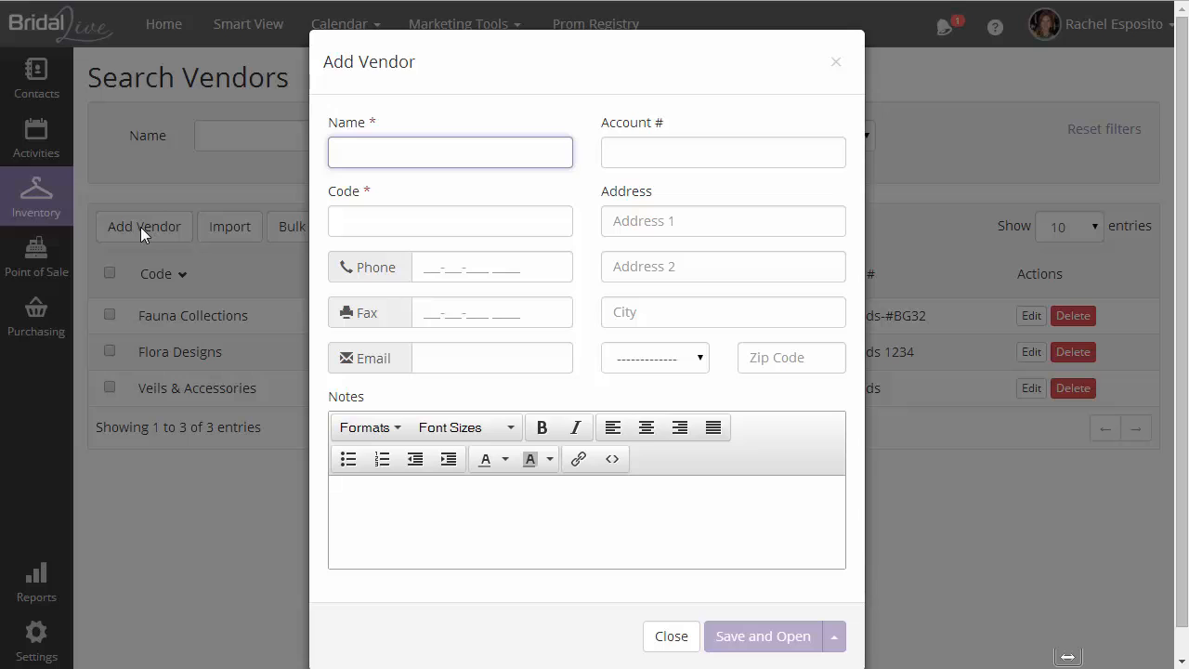
text(My )
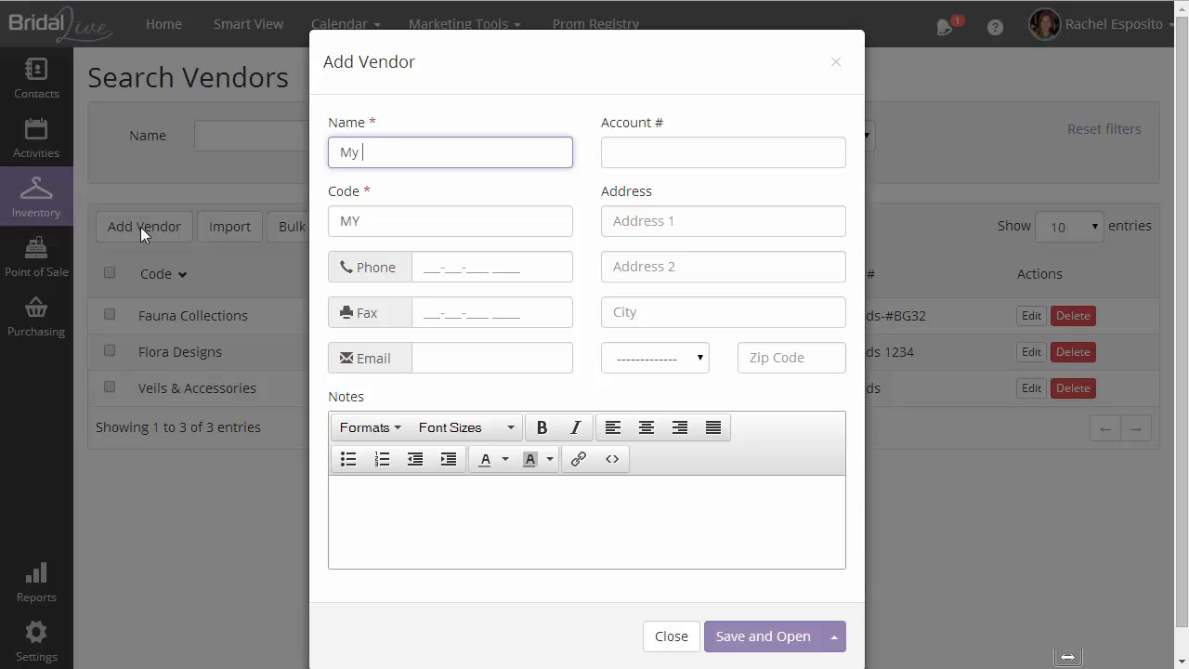
text(first)
text(vendor)
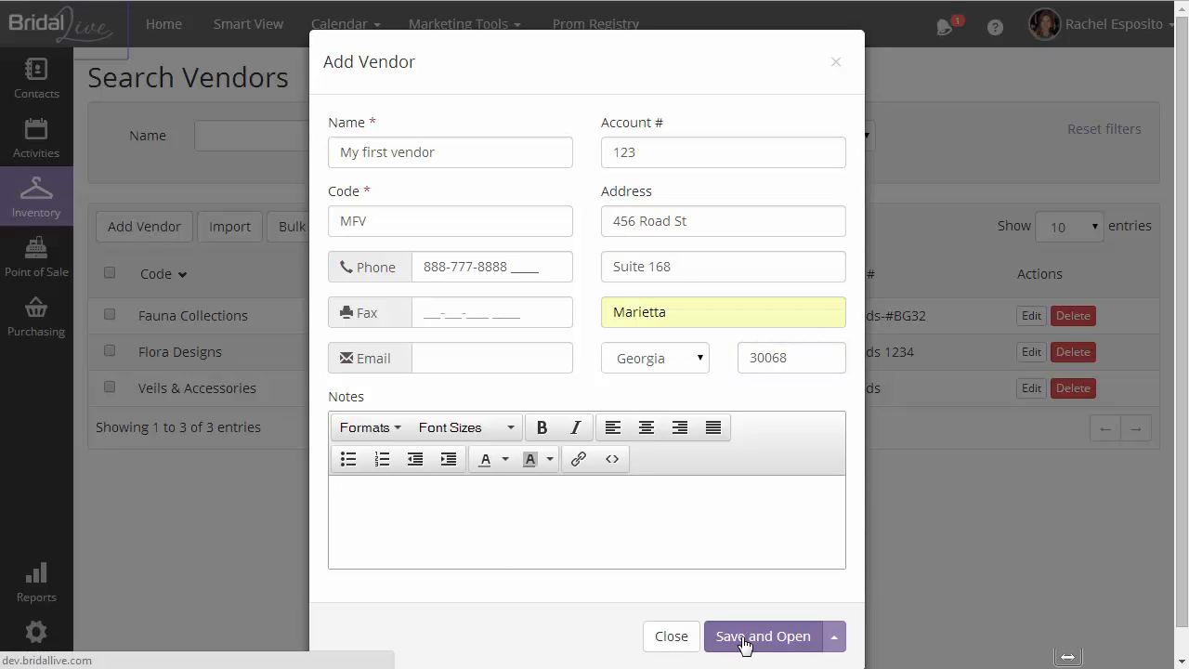
click(833, 641)
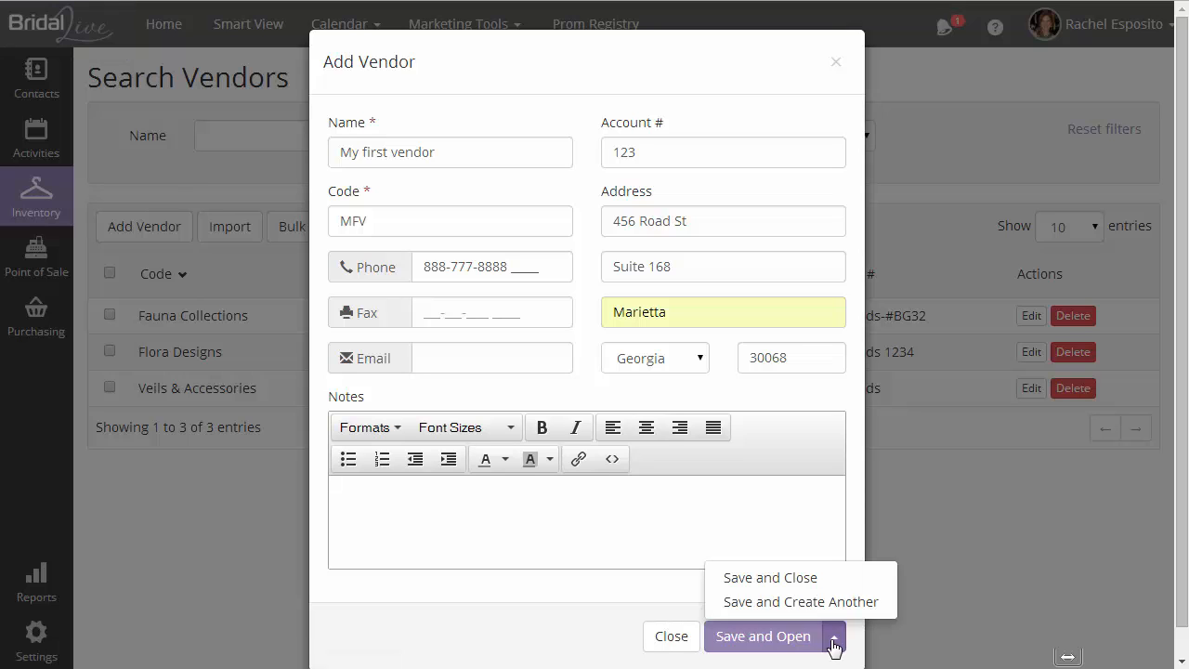
click(701, 537)
click(743, 650)
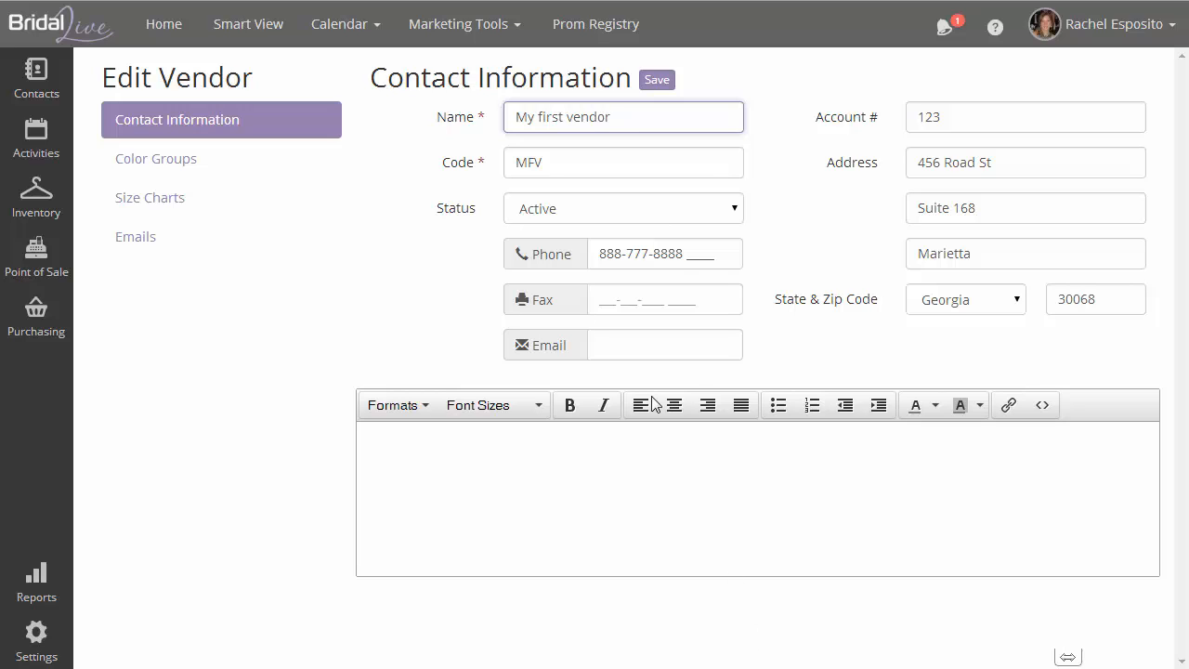
Step: Start a new color group for the vendor and name it "Bridal Gown Colors"
click(165, 158)
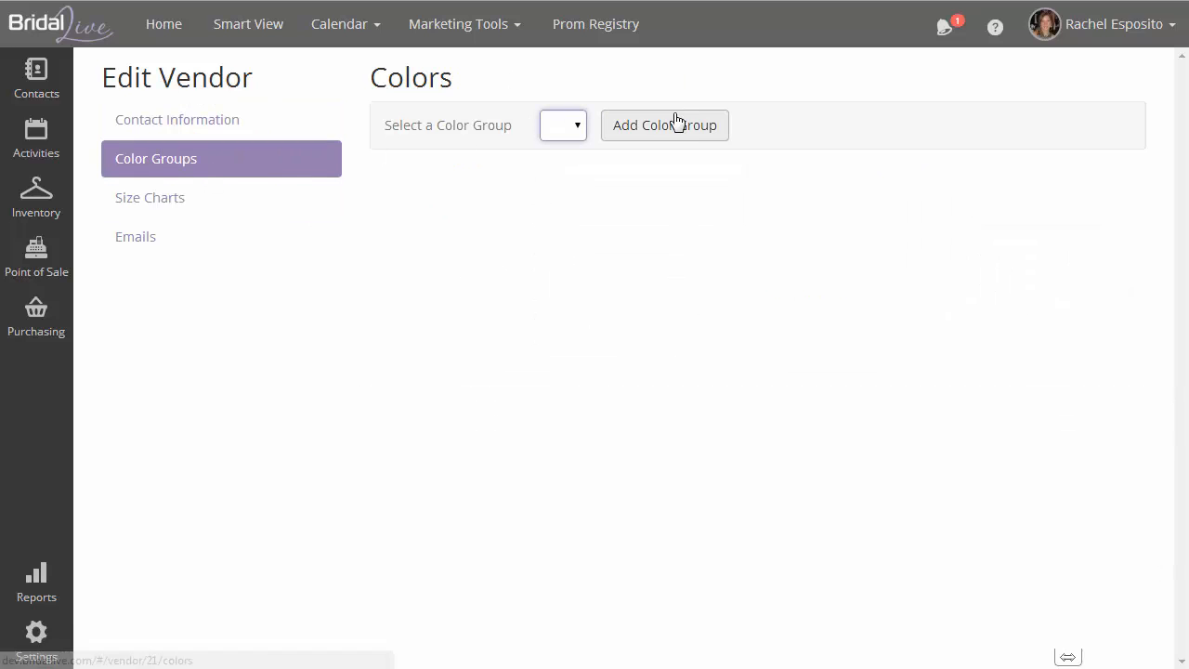
click(694, 126)
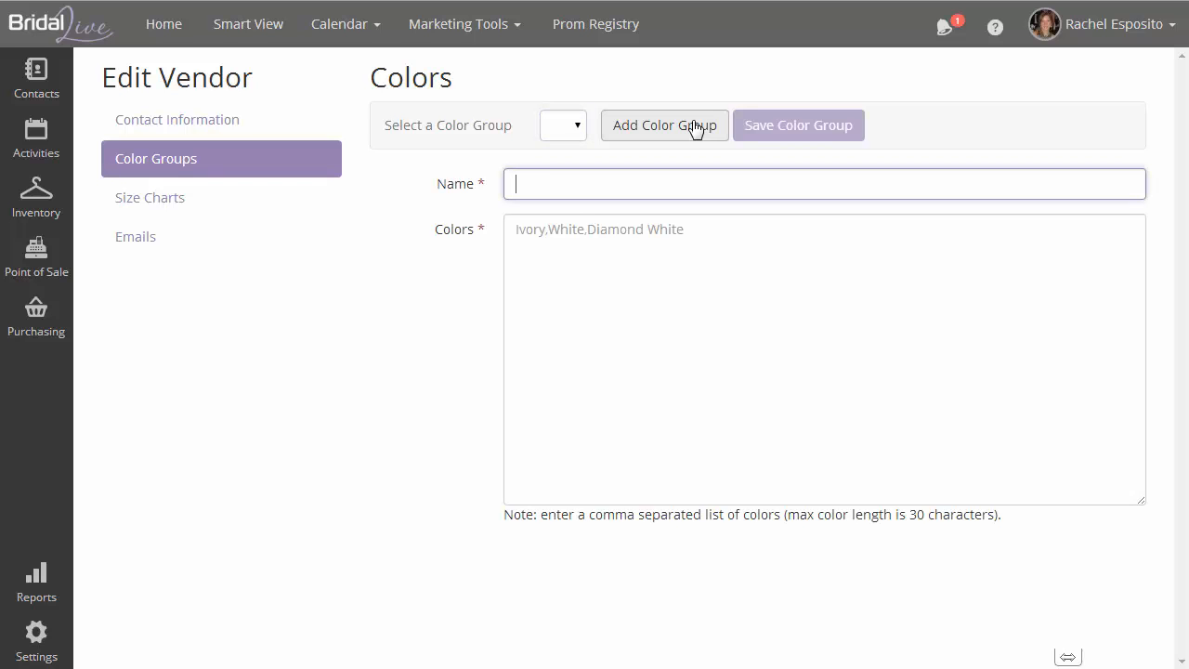
text(Bridal Gown CO)
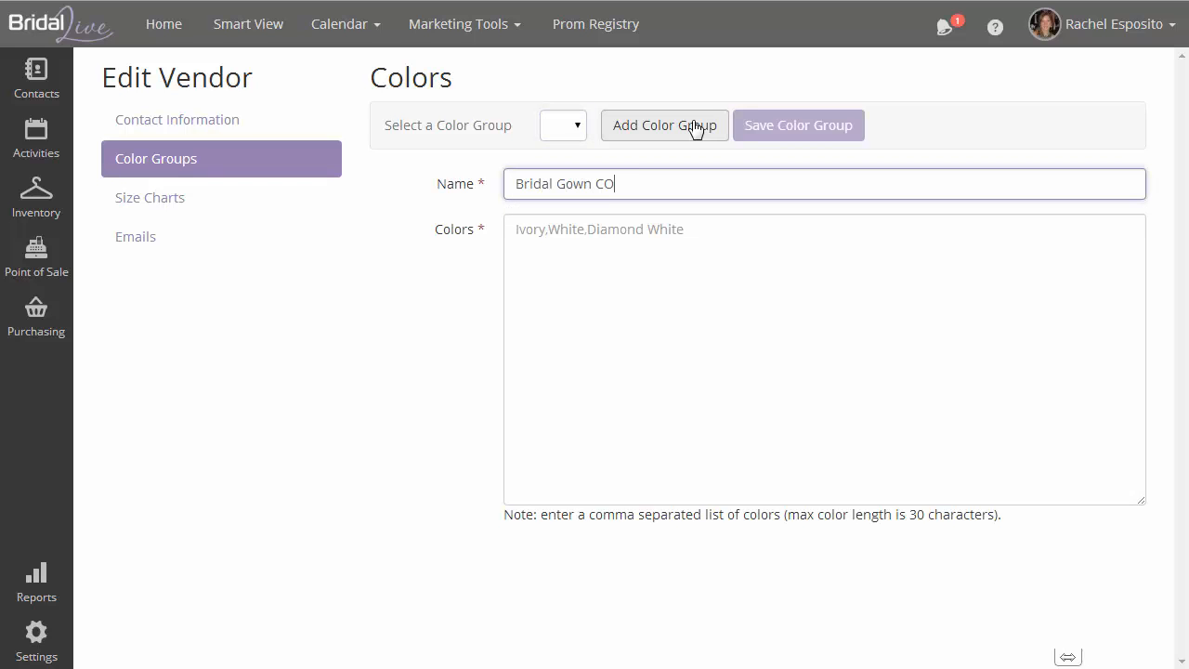
key(BackSpace)
text(olors)
key(Tab)
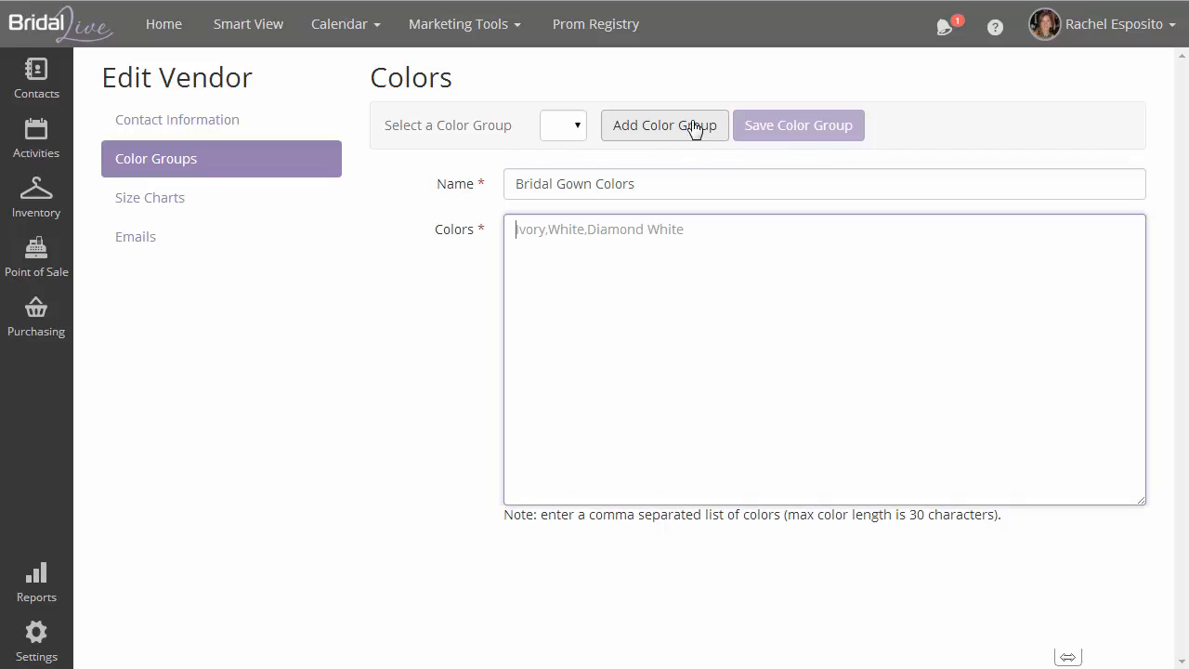
Step: Enter Ivory, White and Diamond White as the group's comma-separated colors and save the color group
text(Ivor)
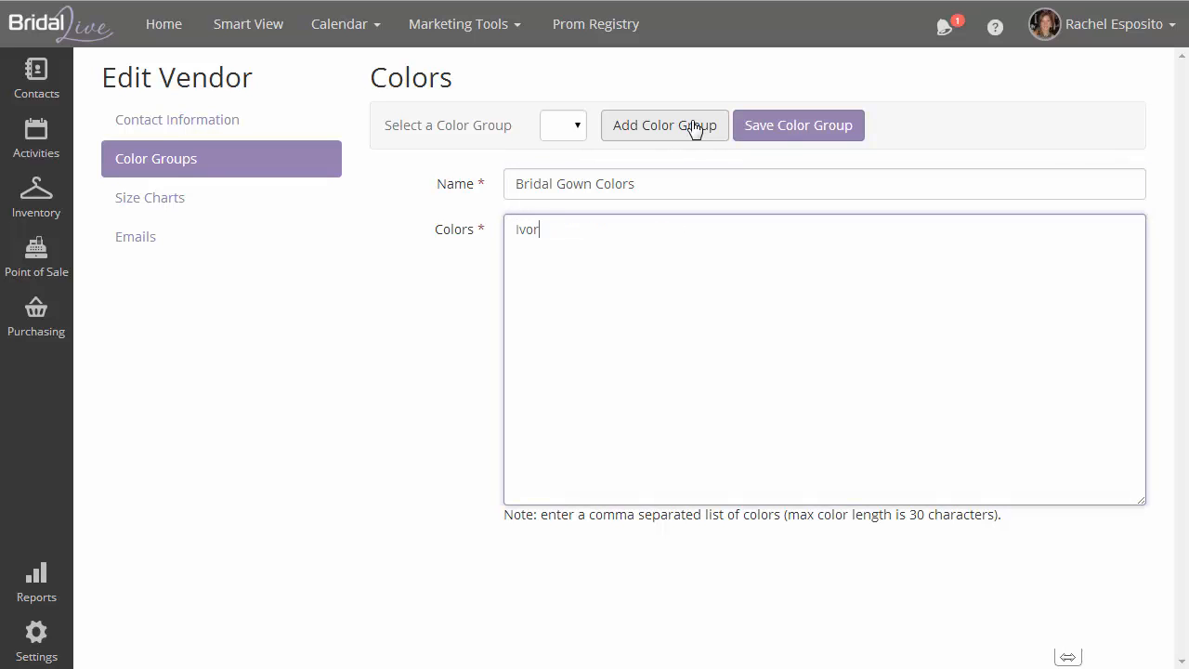
text(y,White,Diamond White)
key(BackSpace)
key(BackSpace)
key(BackSpace)
key(BackSpace)
key(BackSpace)
text(White)
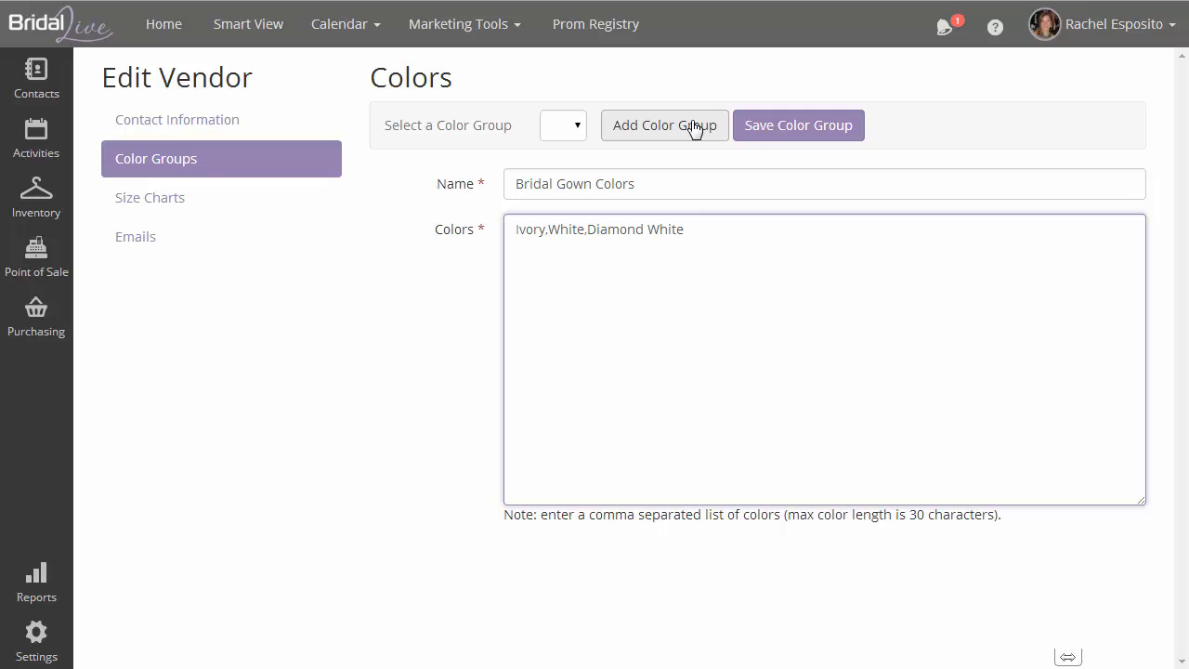
click(776, 125)
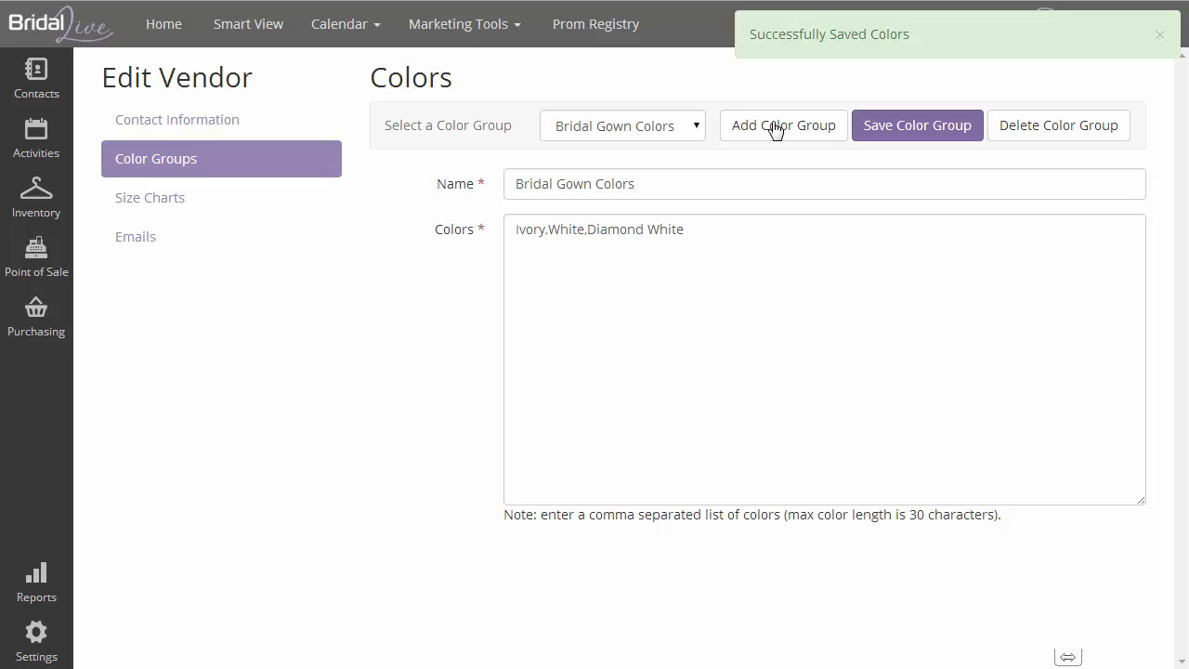
click(776, 129)
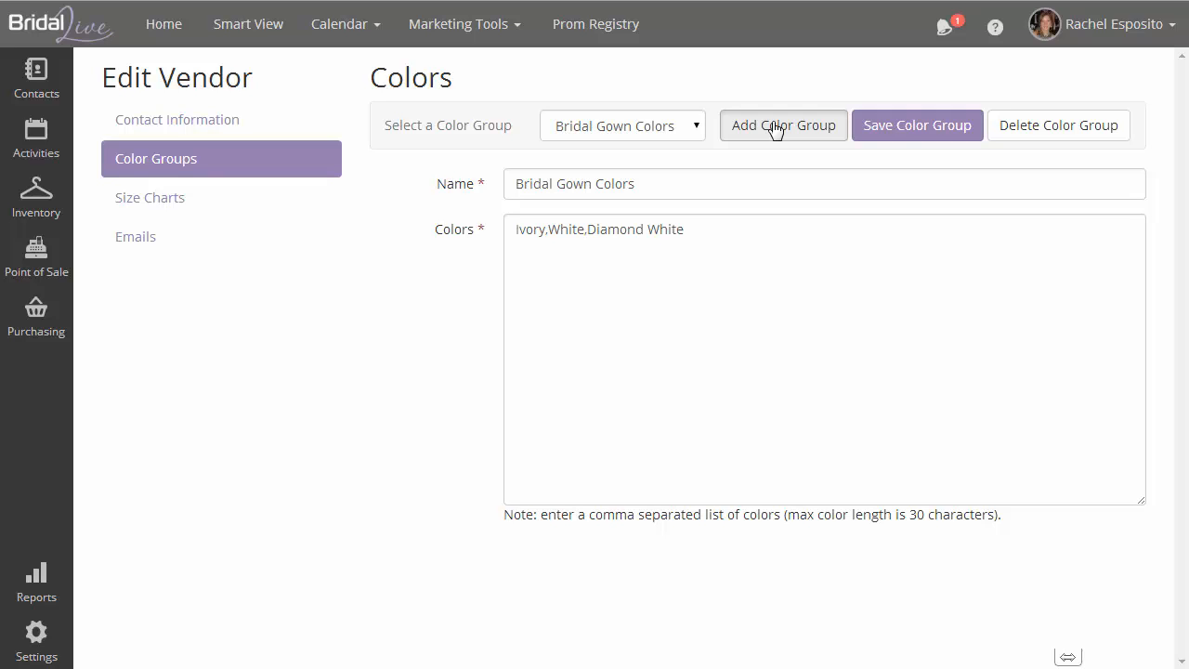
click(775, 128)
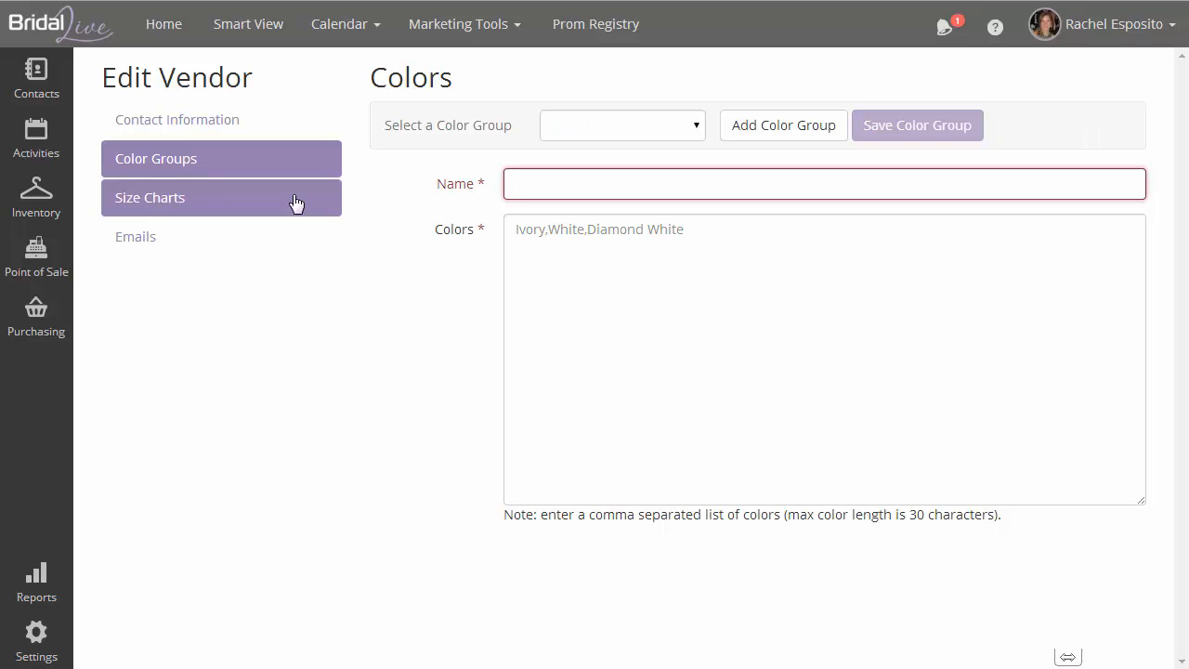
Step: Add a size chart named "Bridal Gown Sizes" to the vendor and save it
click(151, 198)
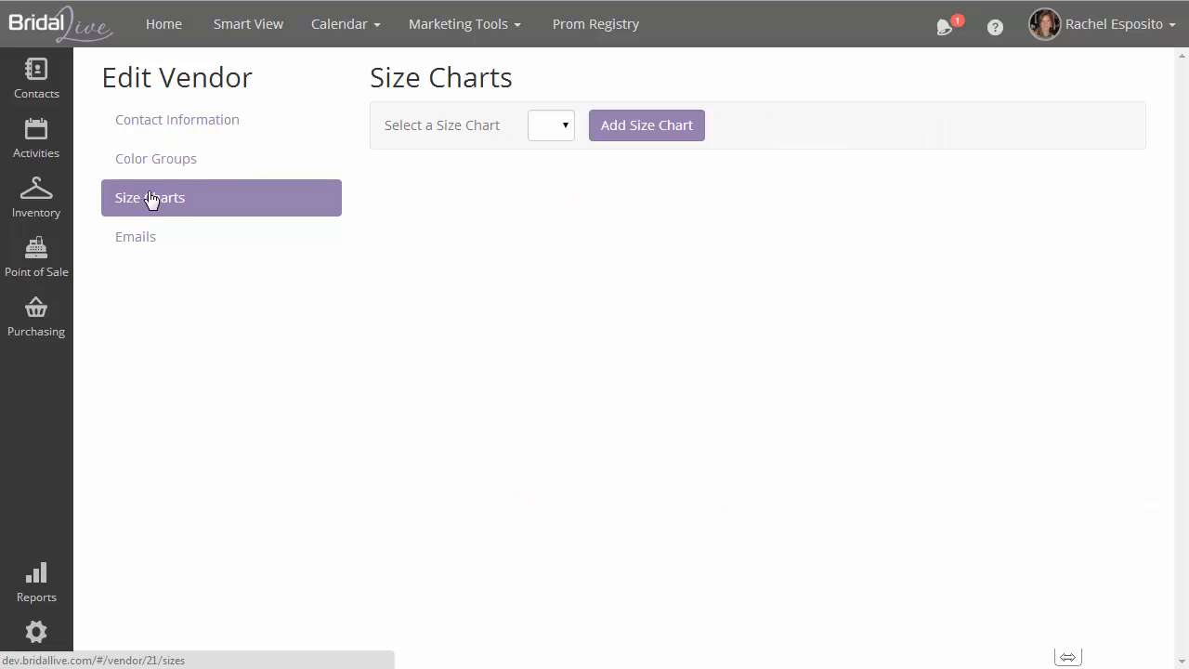
click(659, 127)
text(Bridal Gown Sizes)
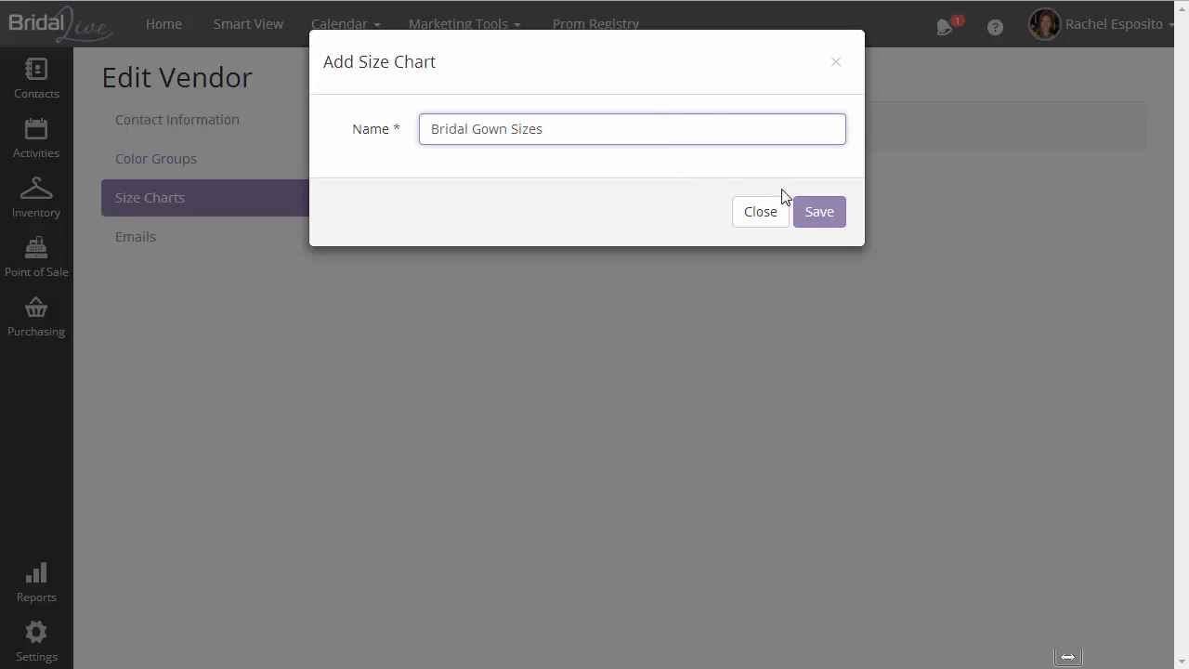
click(811, 213)
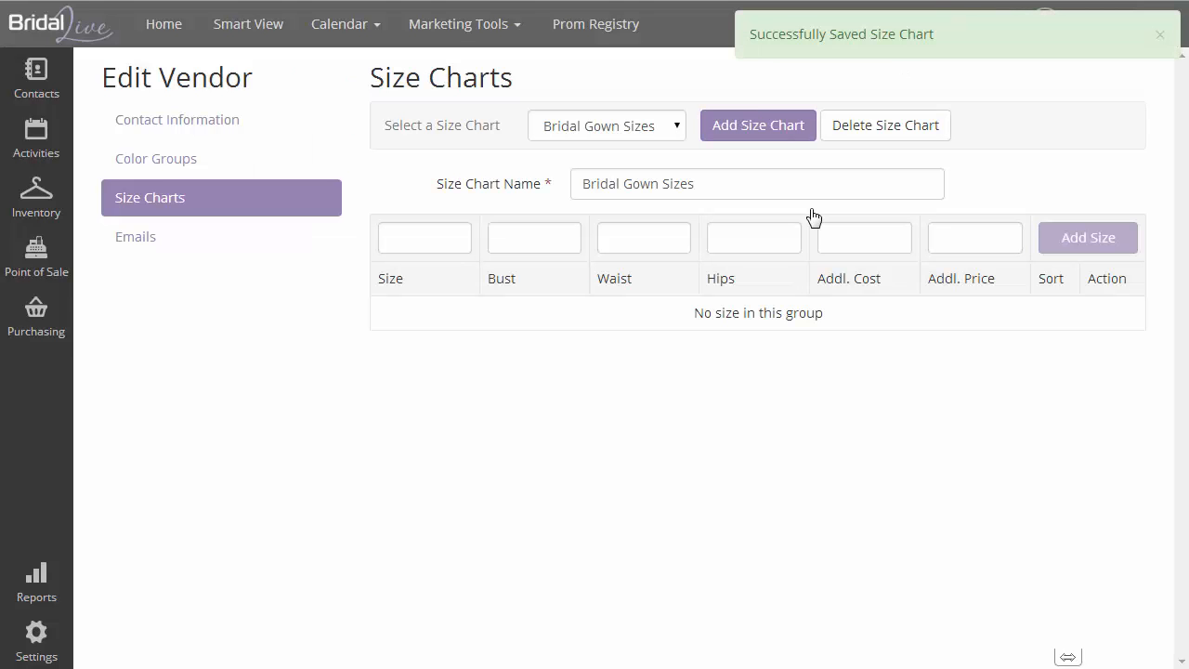
Step: Add sizes 2, 4 and 6 to the Bridal Gown Sizes chart without measurements
click(438, 238)
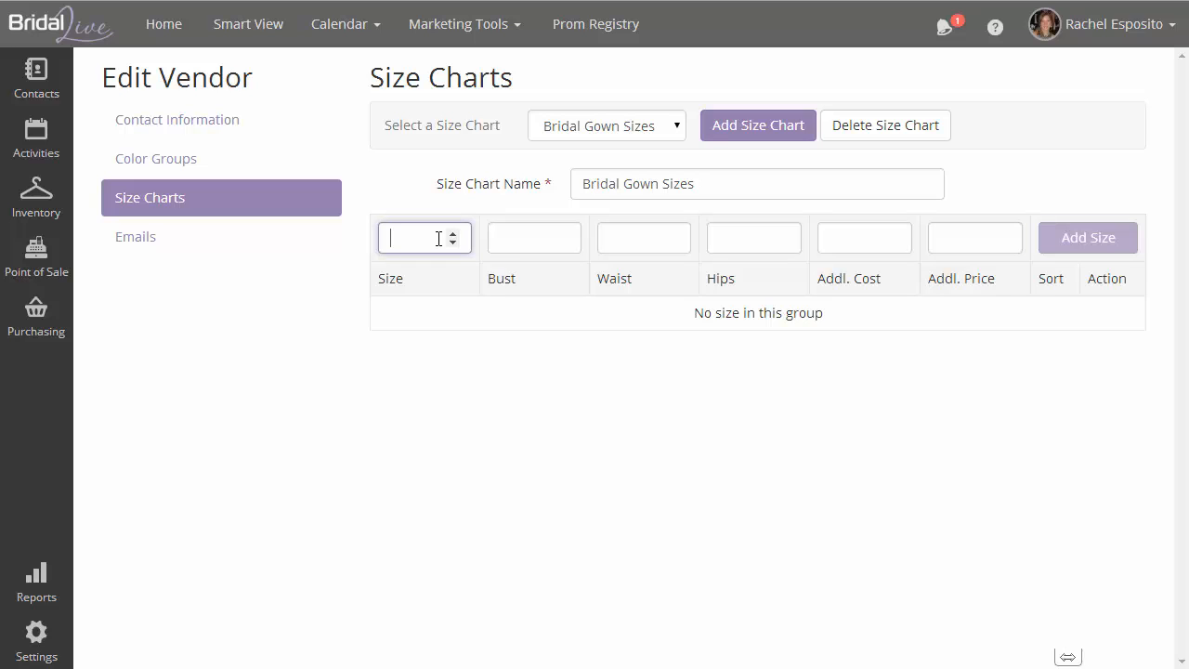
text(2)
key(Return)
text(4)
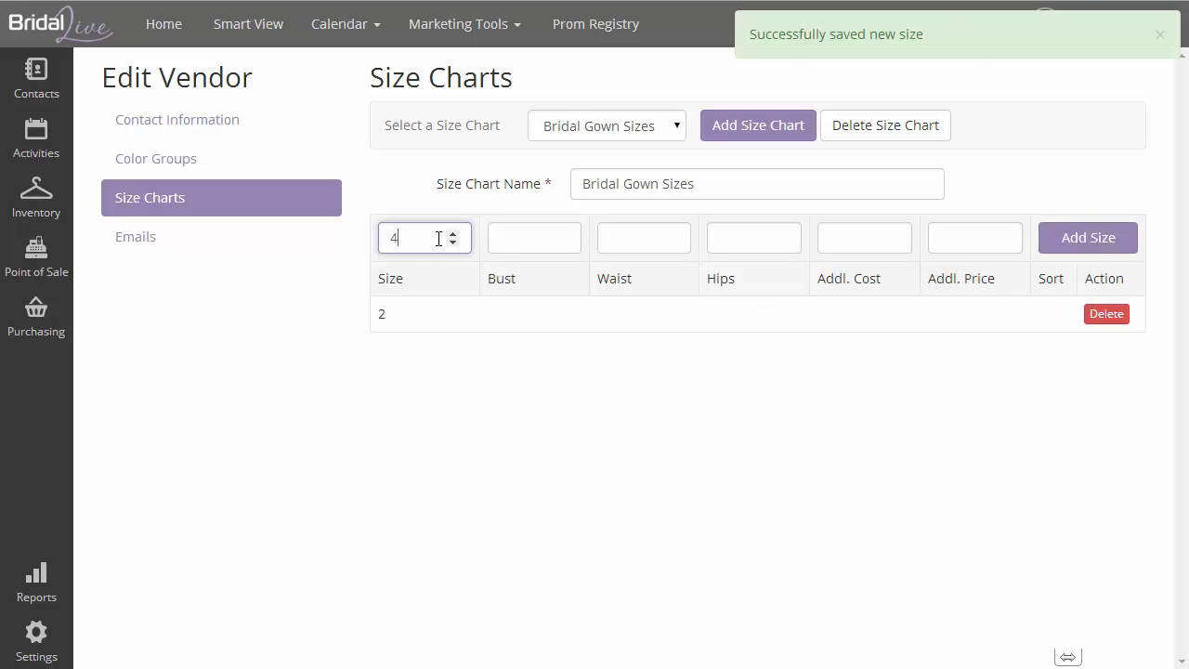
key(Return)
text(6)
key(Return)
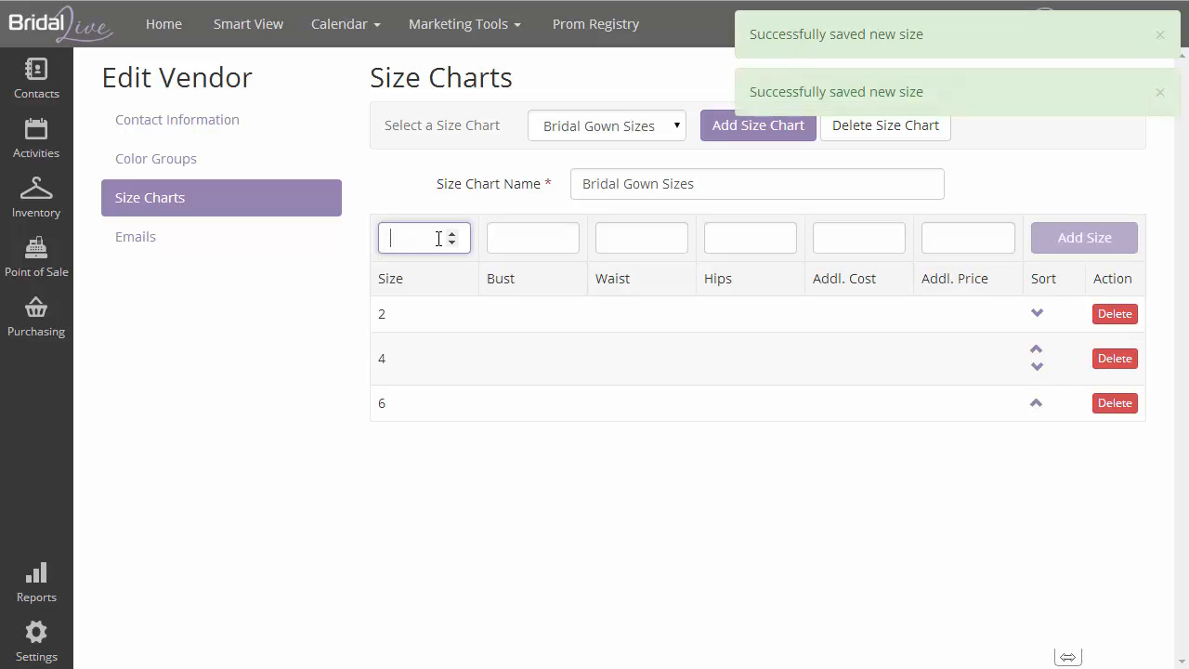
Step: Start a size 8 entry with bust 36, waist 24 and hips 36
text(8)
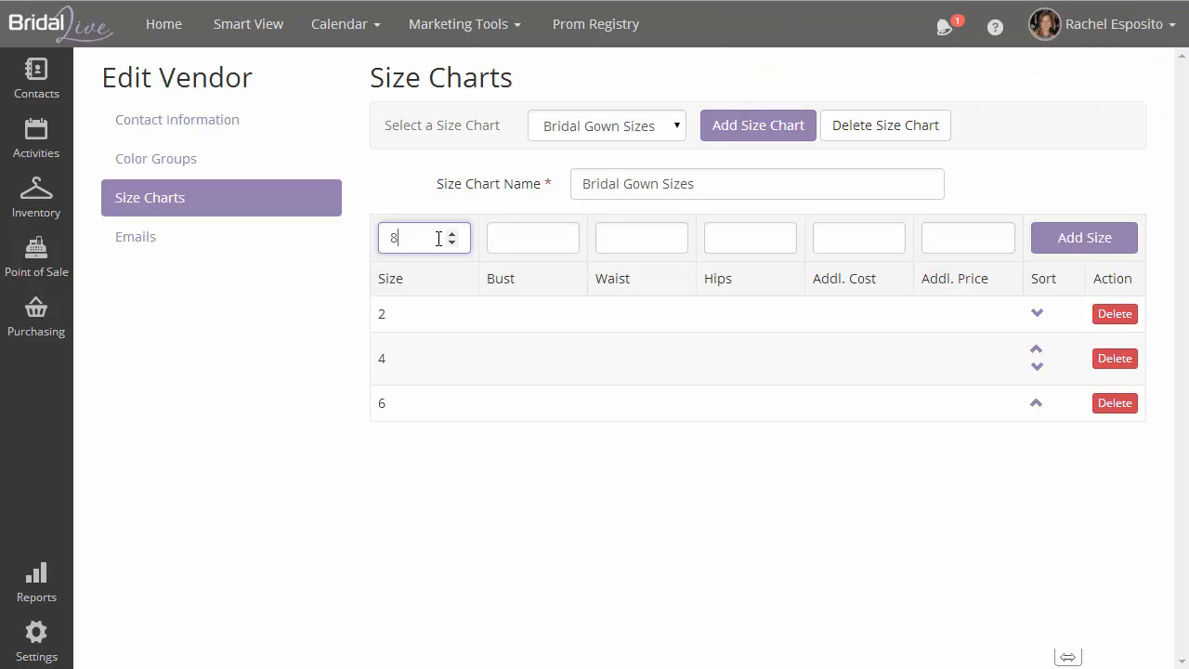
key(Tab)
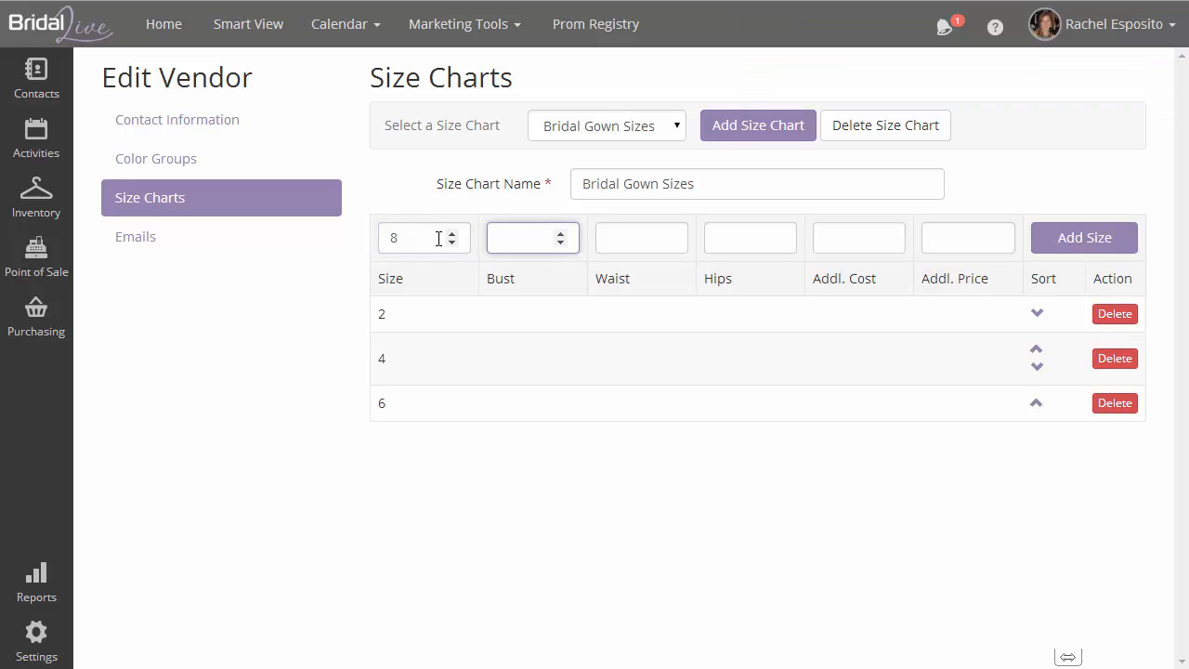
text(36)
key(Tab)
text(24)
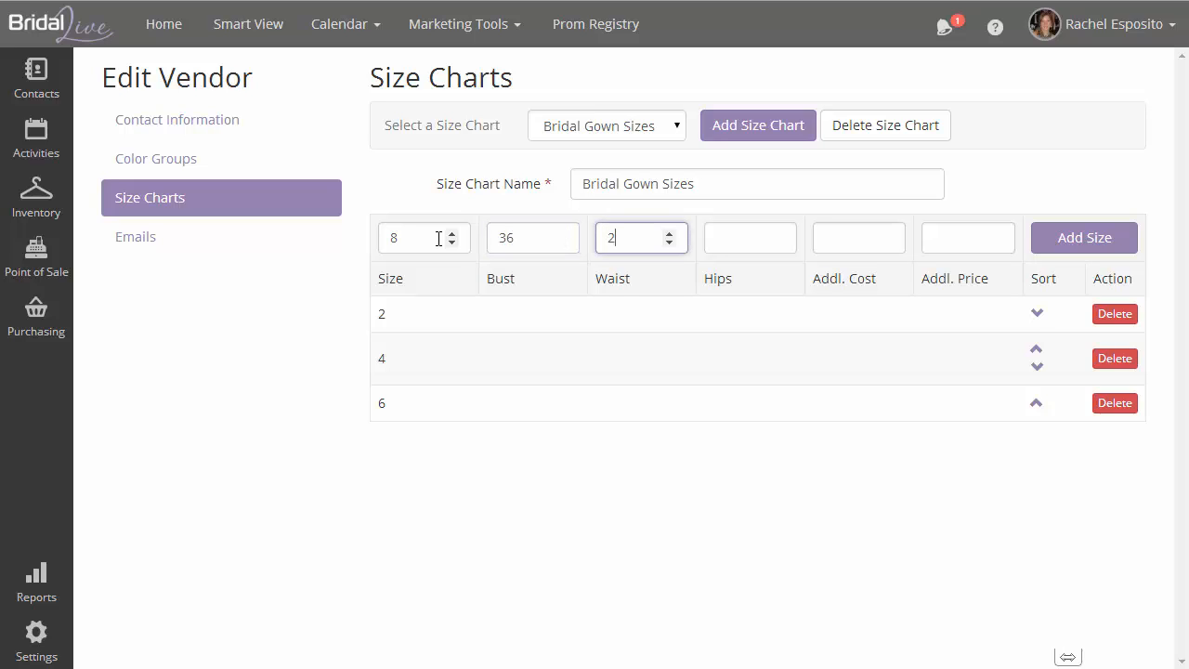
key(Tab)
text(36)
key(Tab)
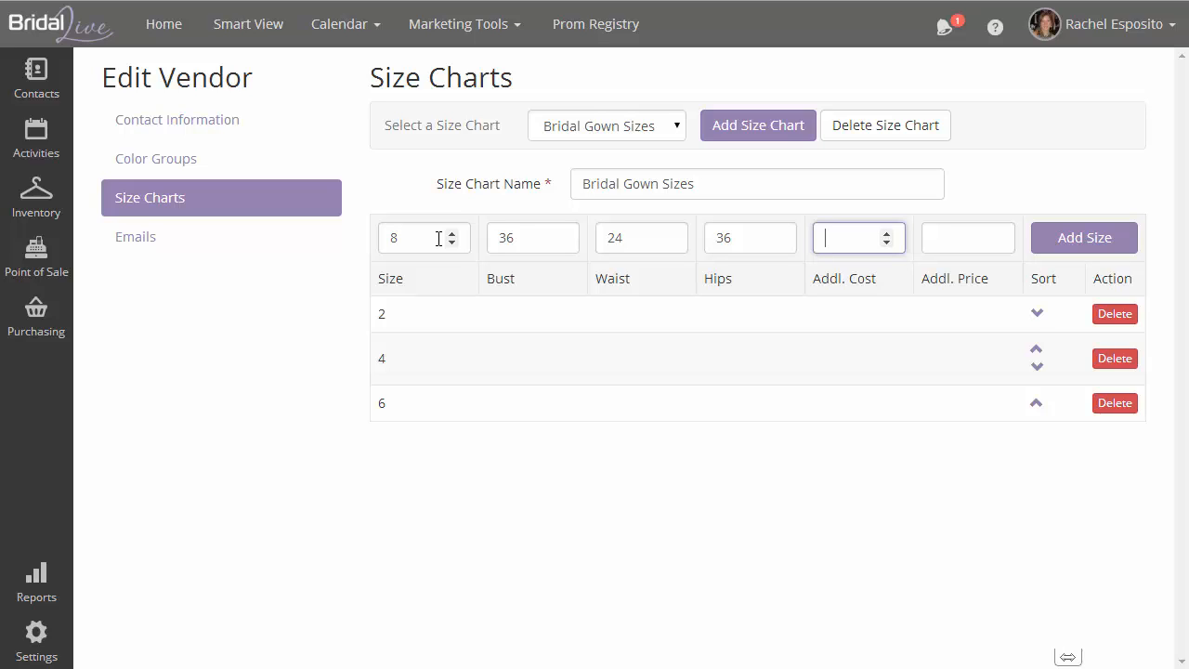
Step: Set size 8's additional cost to 25 and additional price to 50, and add it to the chart
text(2)
key(Tab)
key(shift+Tab)
text(5)
key(Tab)
text(50)
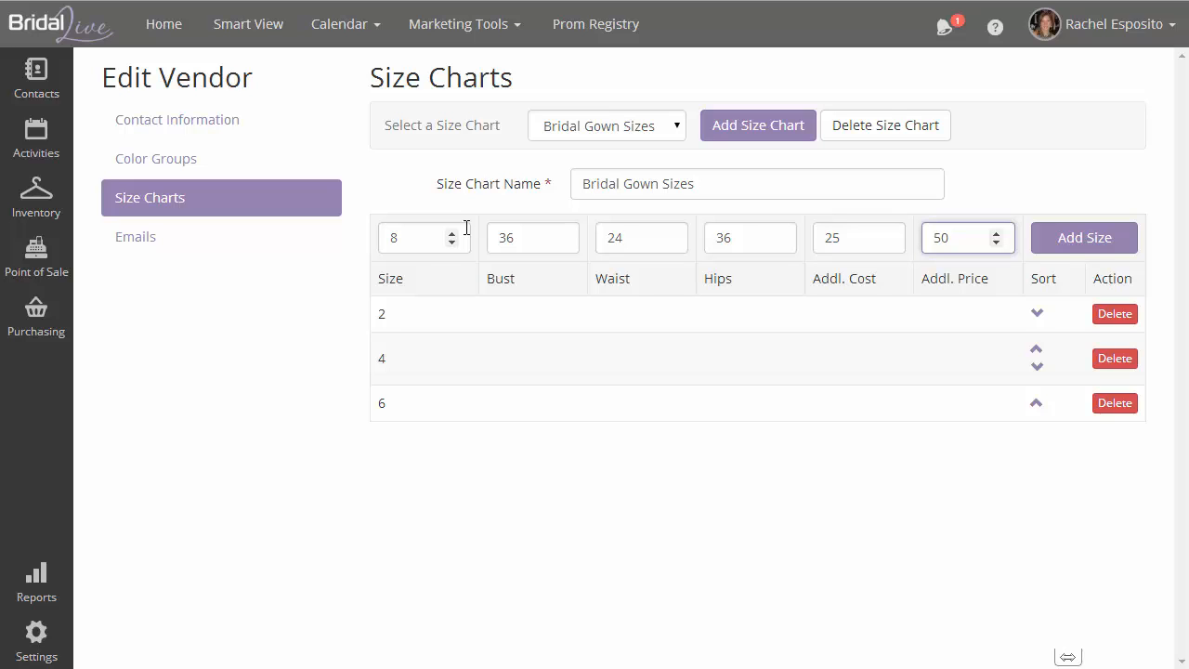
key(Tab)
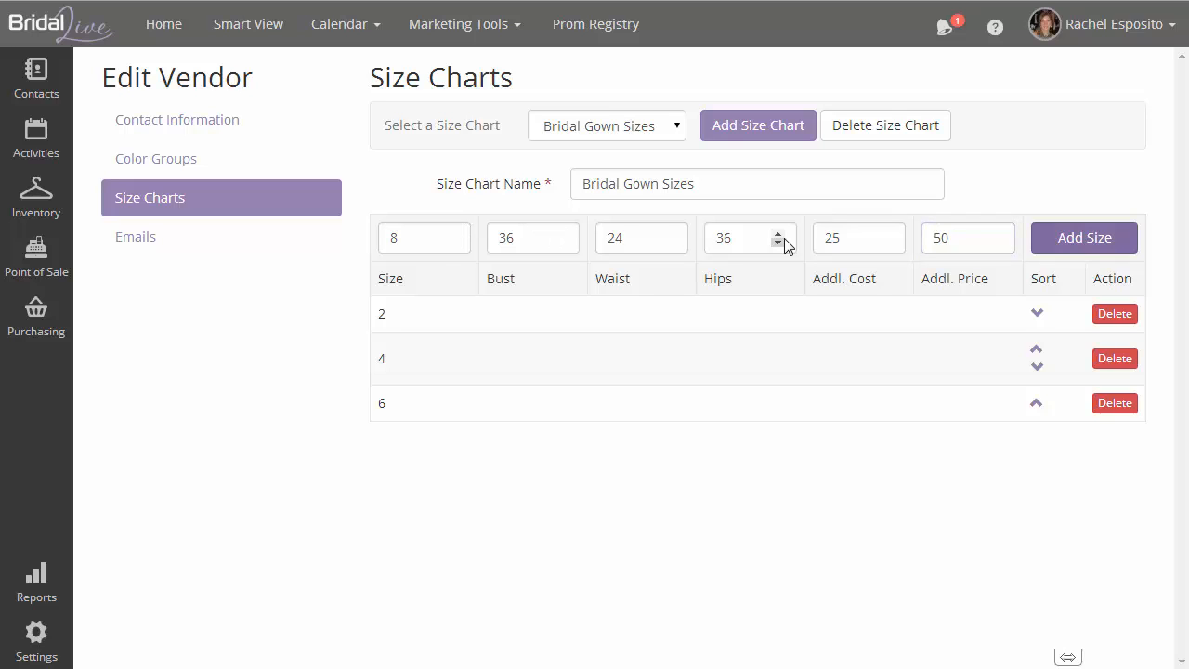
key(Return)
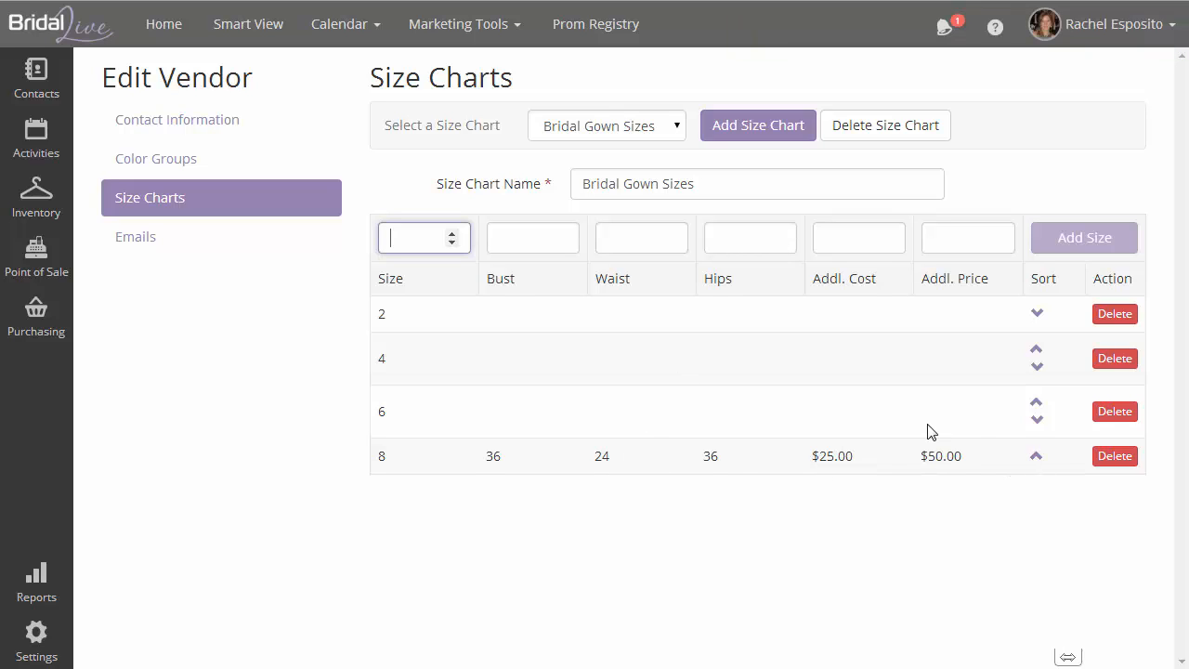
Step: Add size 0 to the chart and reorder it to come first, before size 2
text(0)
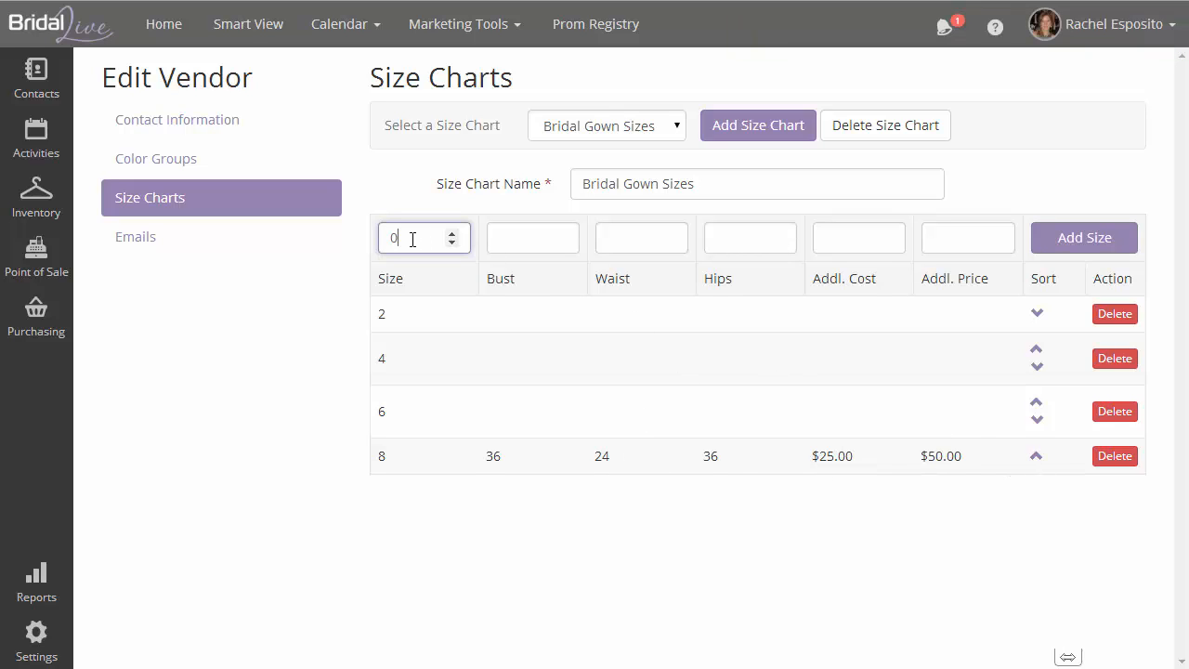
key(Return)
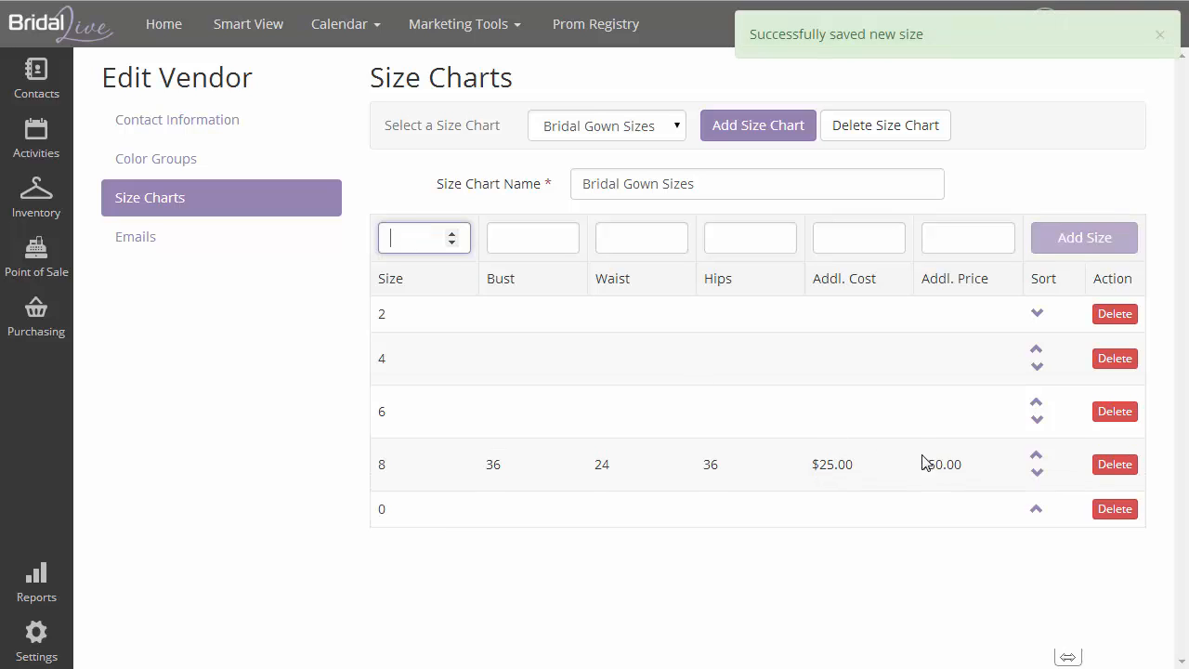
click(1037, 508)
click(1035, 455)
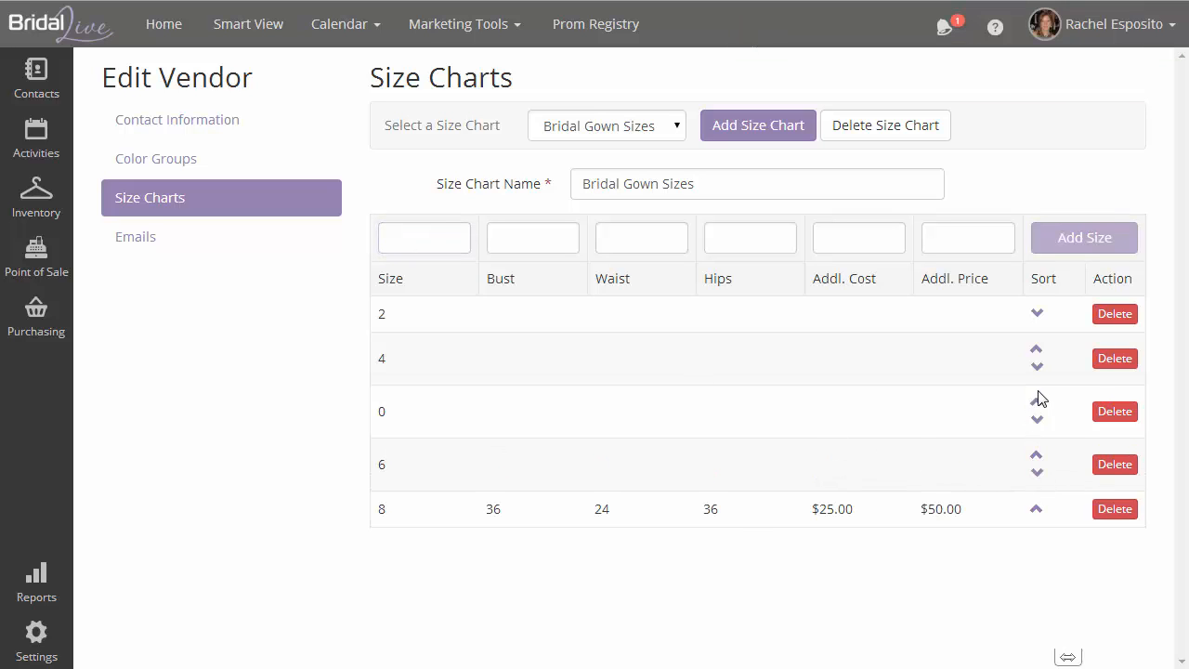
click(1036, 401)
click(1037, 350)
Step: Try to start a new email to the vendor, and return to the vendor's contact information
click(140, 249)
click(487, 82)
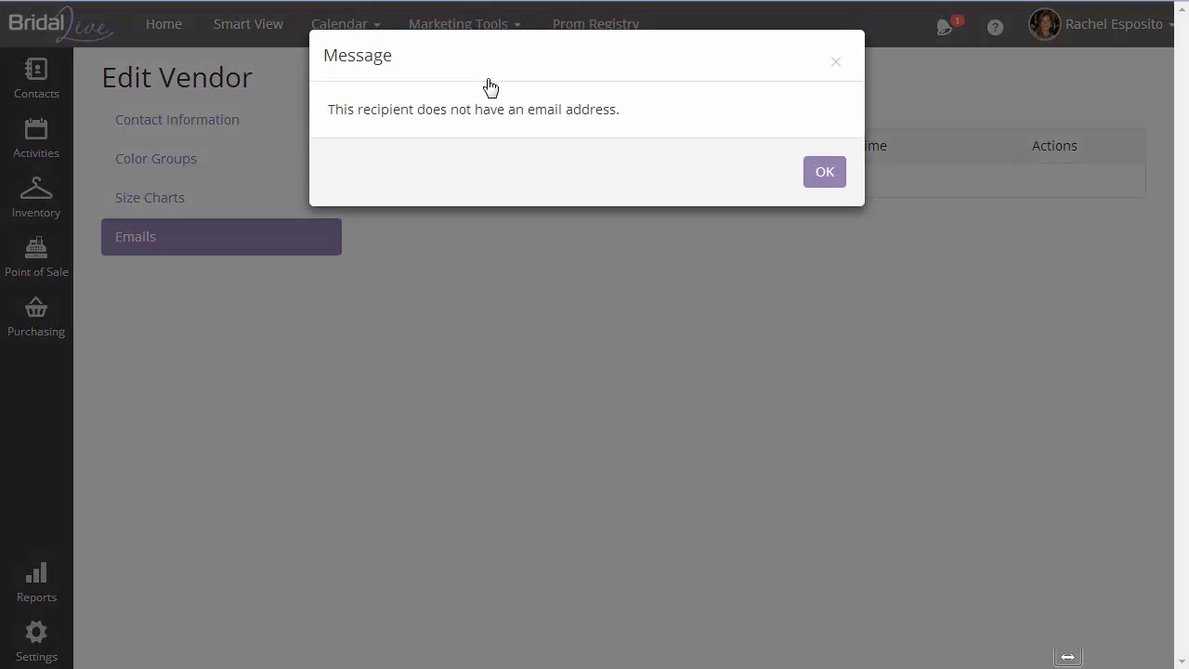
click(829, 185)
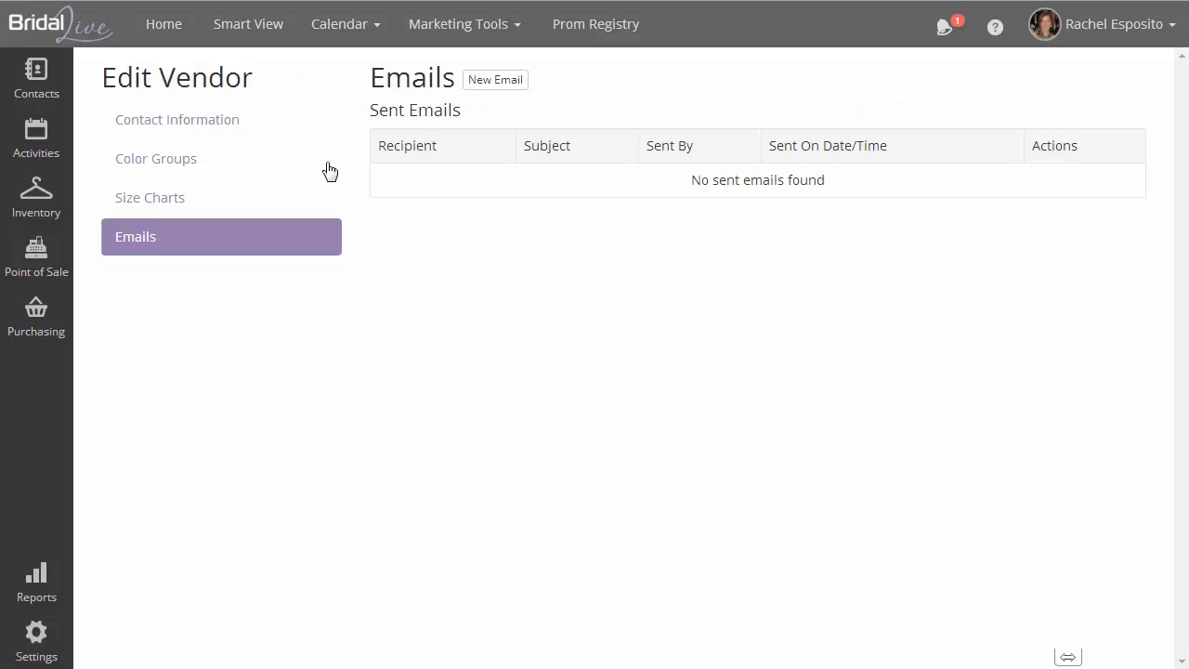
click(188, 134)
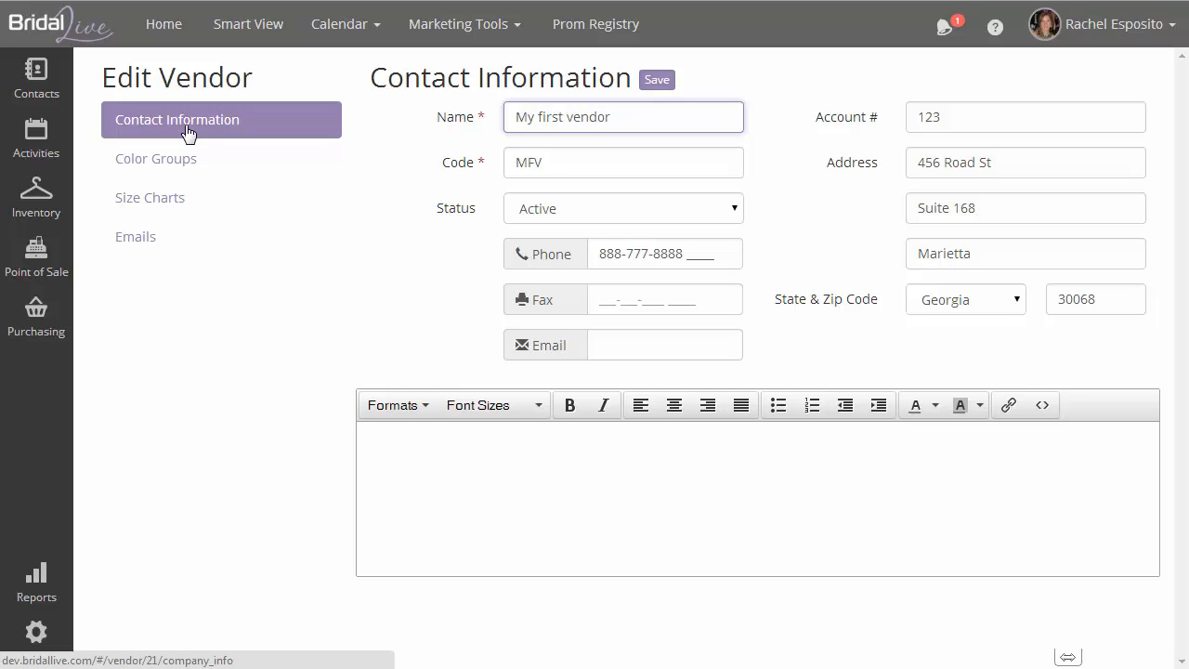
Step: Review the list of departments and view the Bridal Gowns department's details without changing them
mouse_move(37, 206)
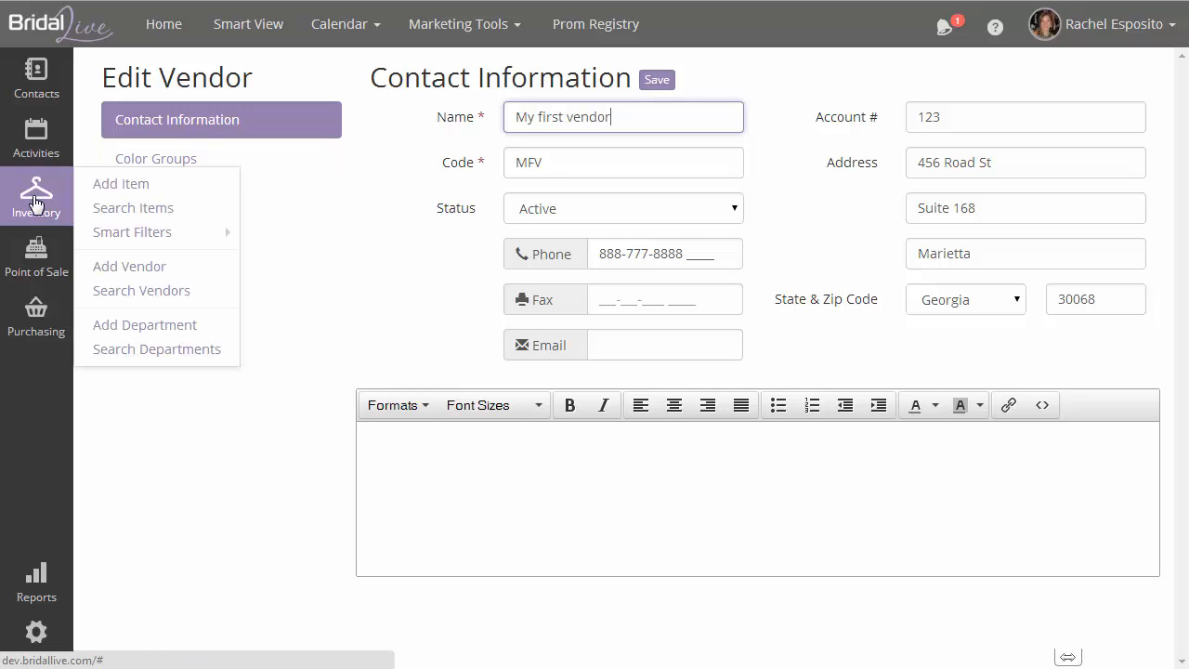
click(175, 349)
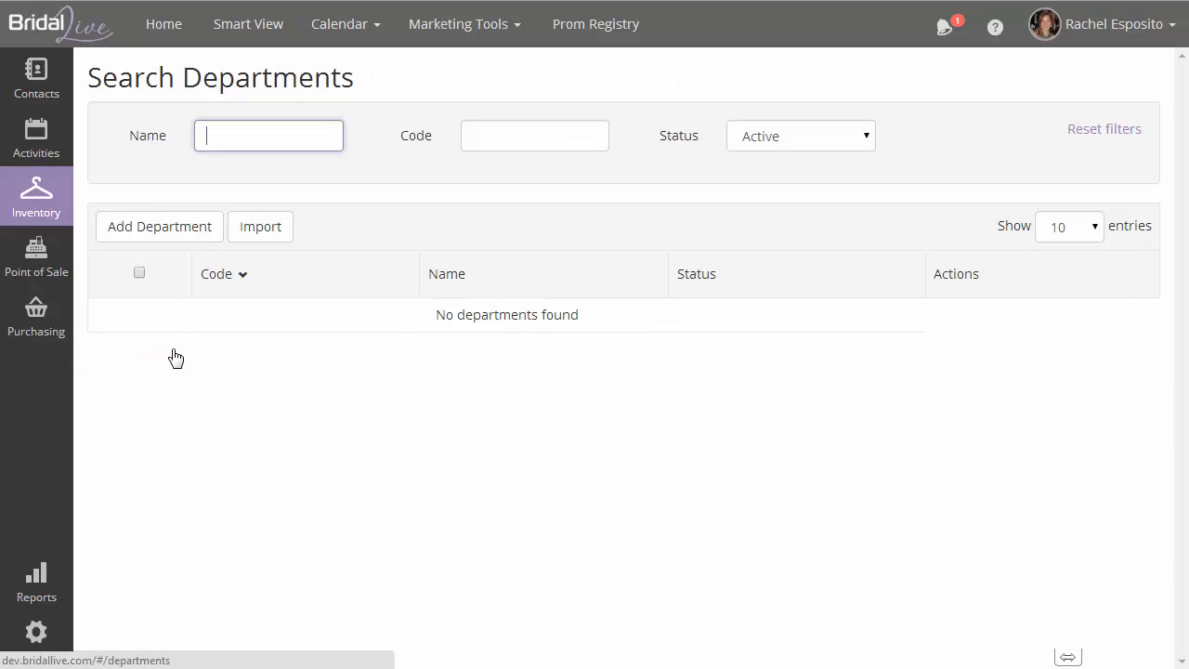
scroll(420, 322, down, 1)
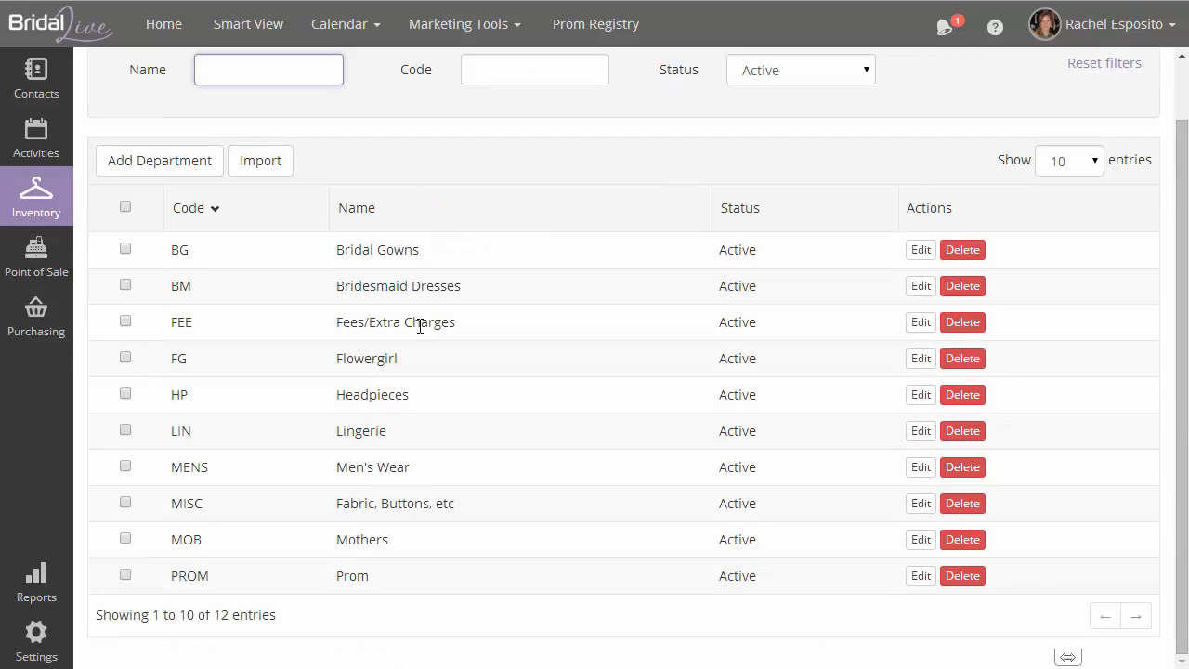
scroll(420, 325, up, 1)
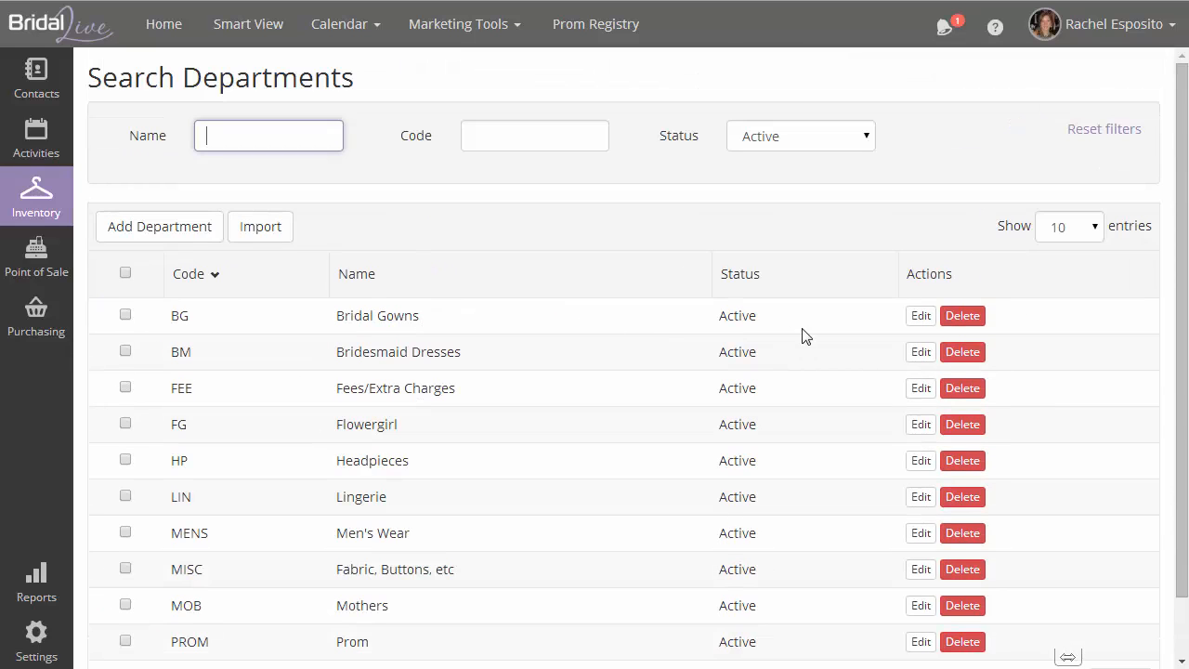
click(921, 316)
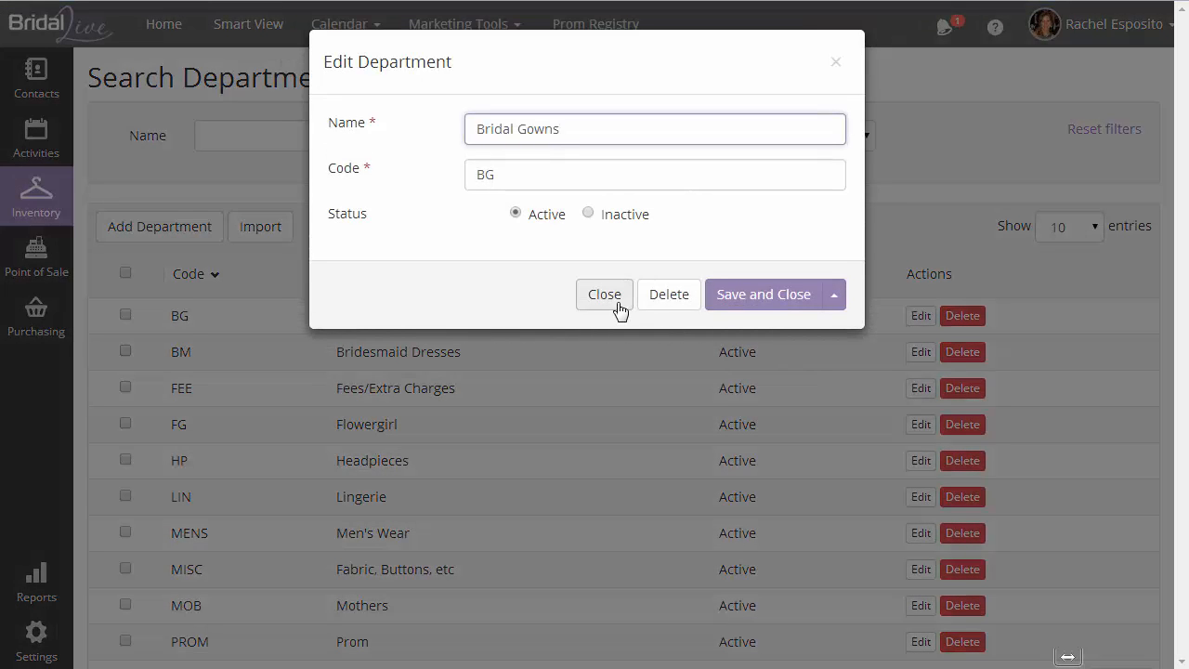
click(604, 295)
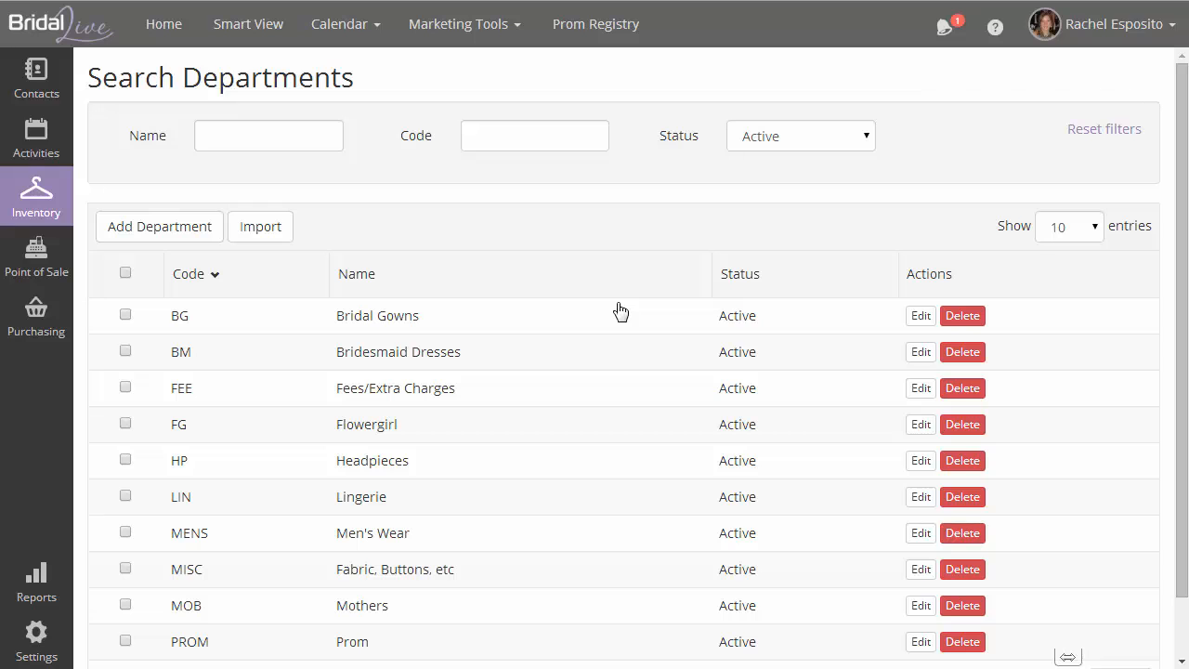
Step: Start a new inventory item with the vendor item name 123 and mark it as private label
mouse_move(56, 202)
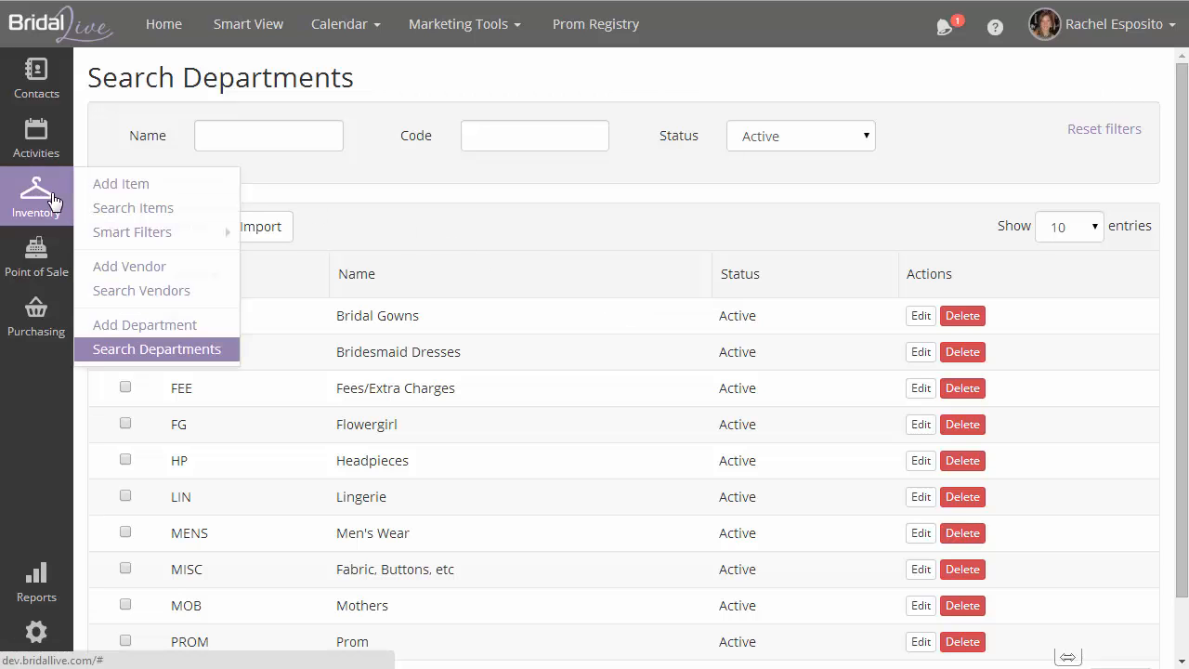
click(119, 209)
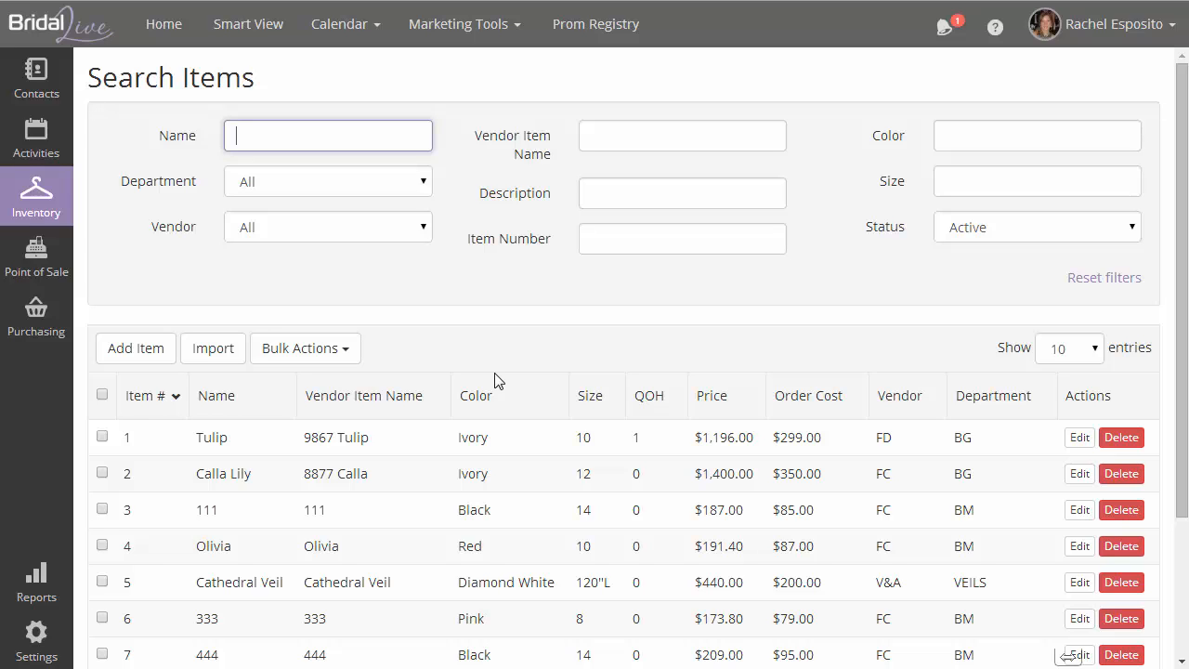
mouse_move(55, 199)
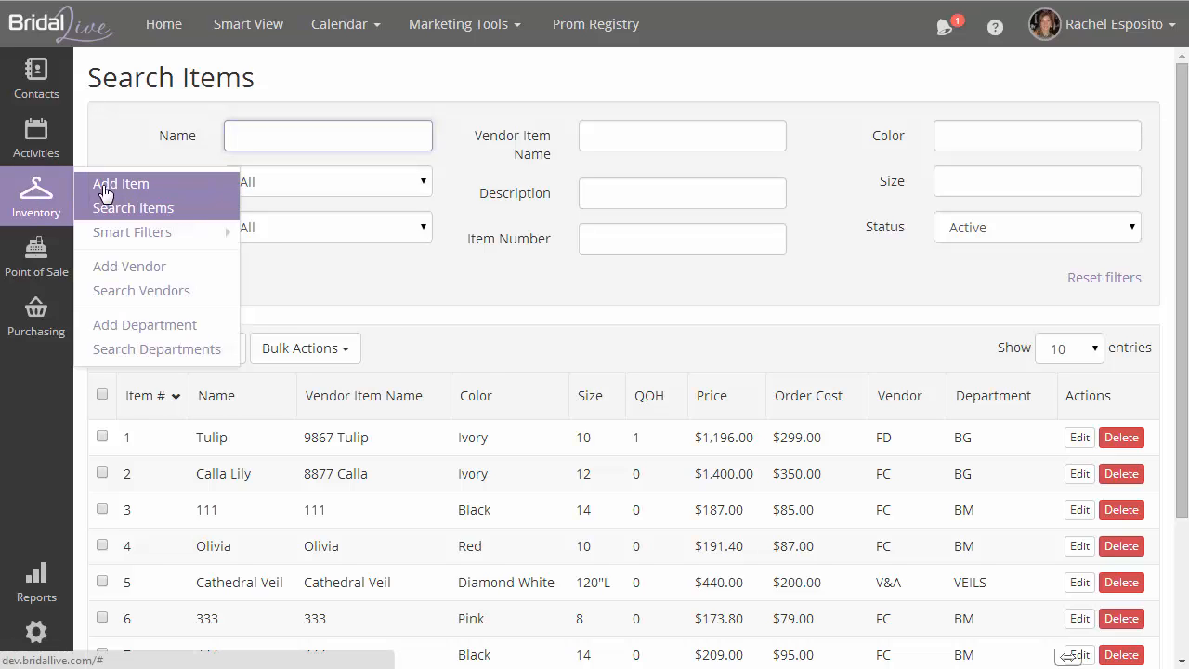
click(113, 181)
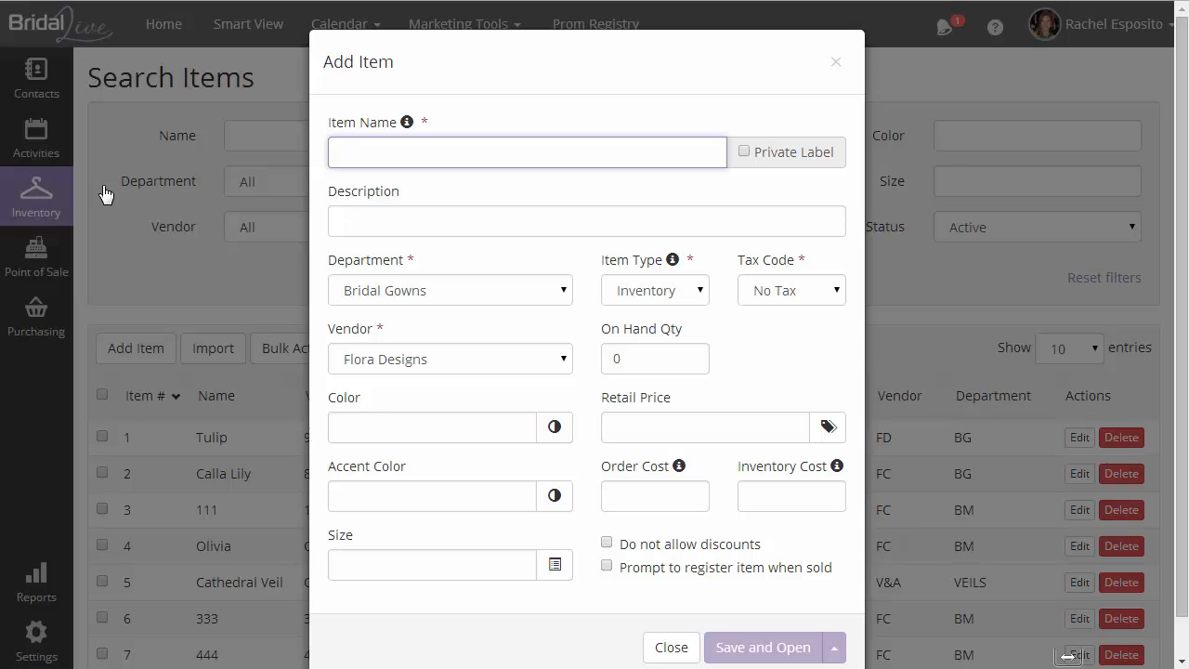
text(123)
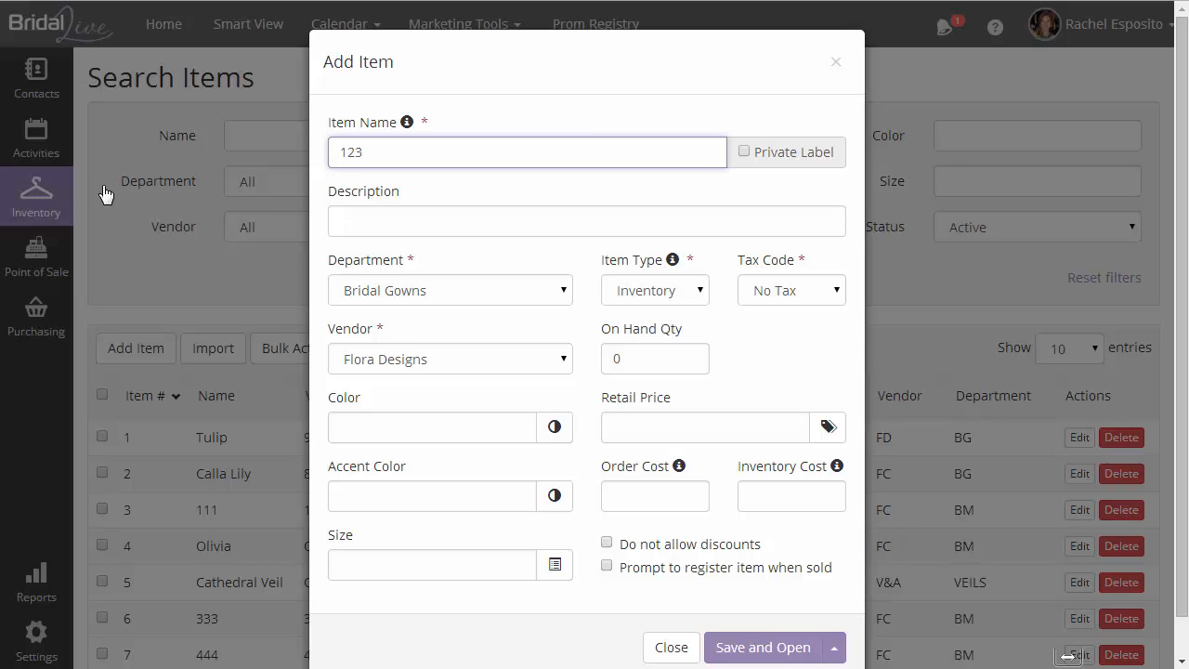
click(744, 152)
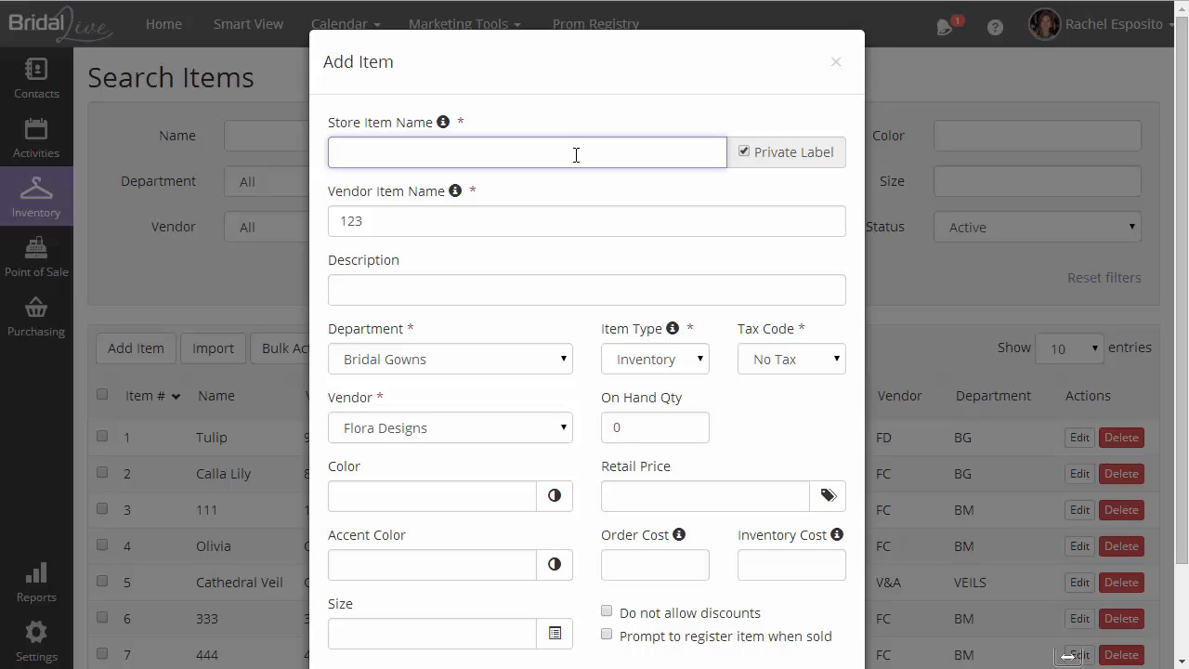
Step: Set the item's store name to Olivia and its description to Spring 2014
text(Olivia)
key(Tab)
key(Tab)
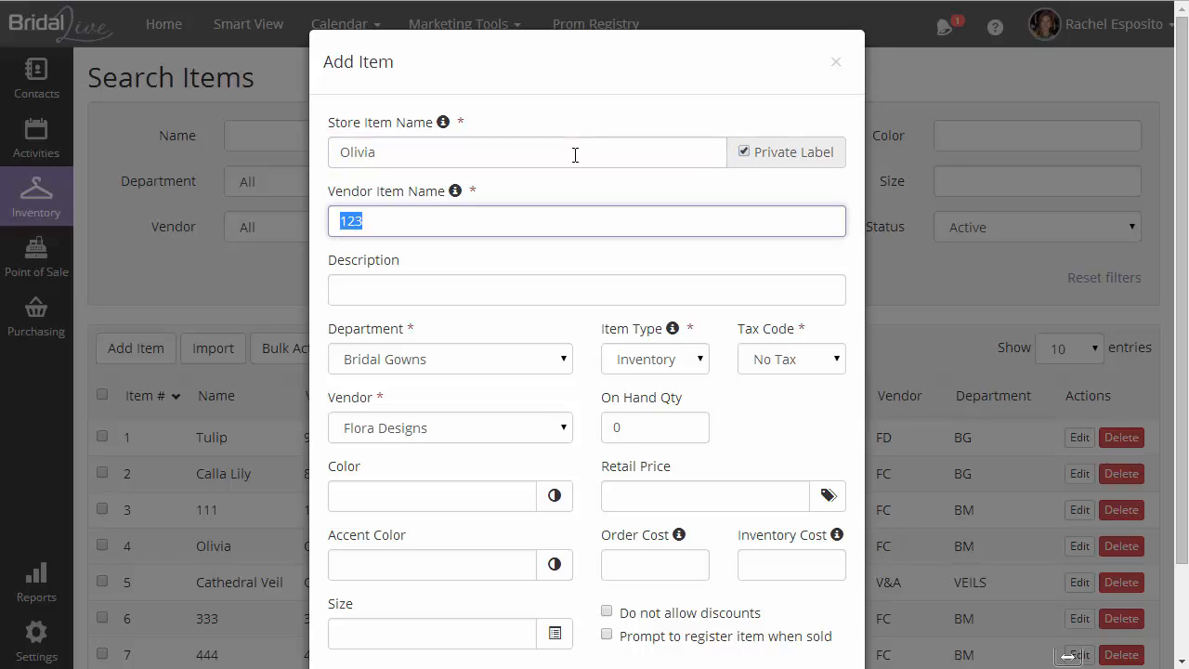
key(Tab)
text(Spring )
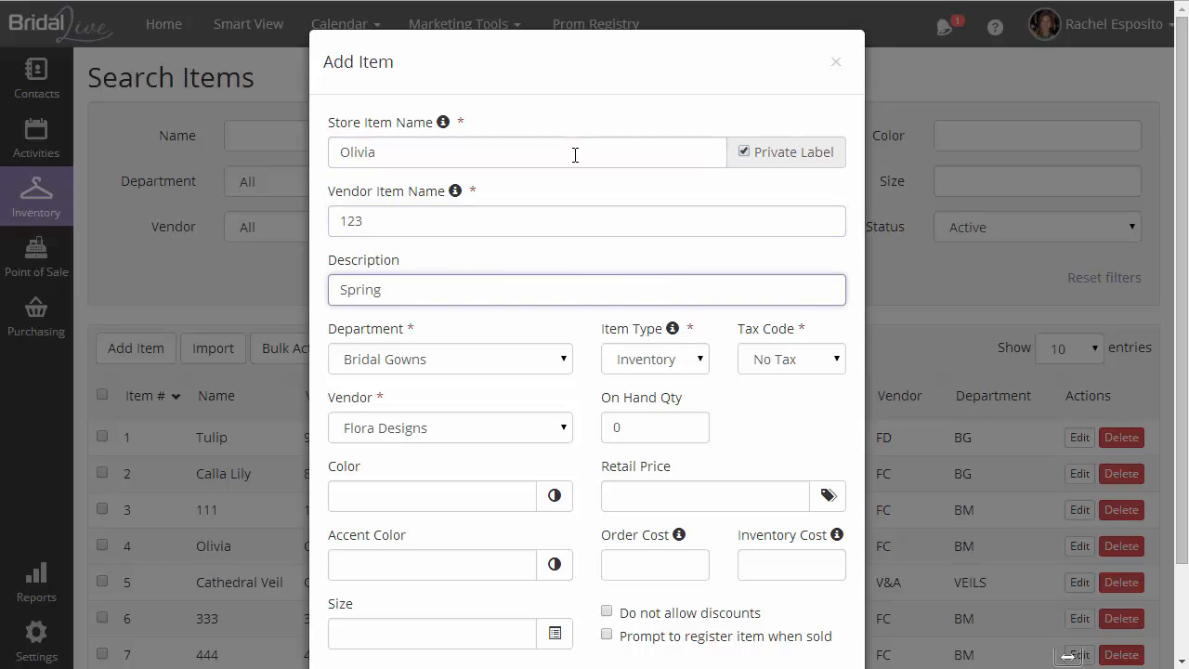
text(2014)
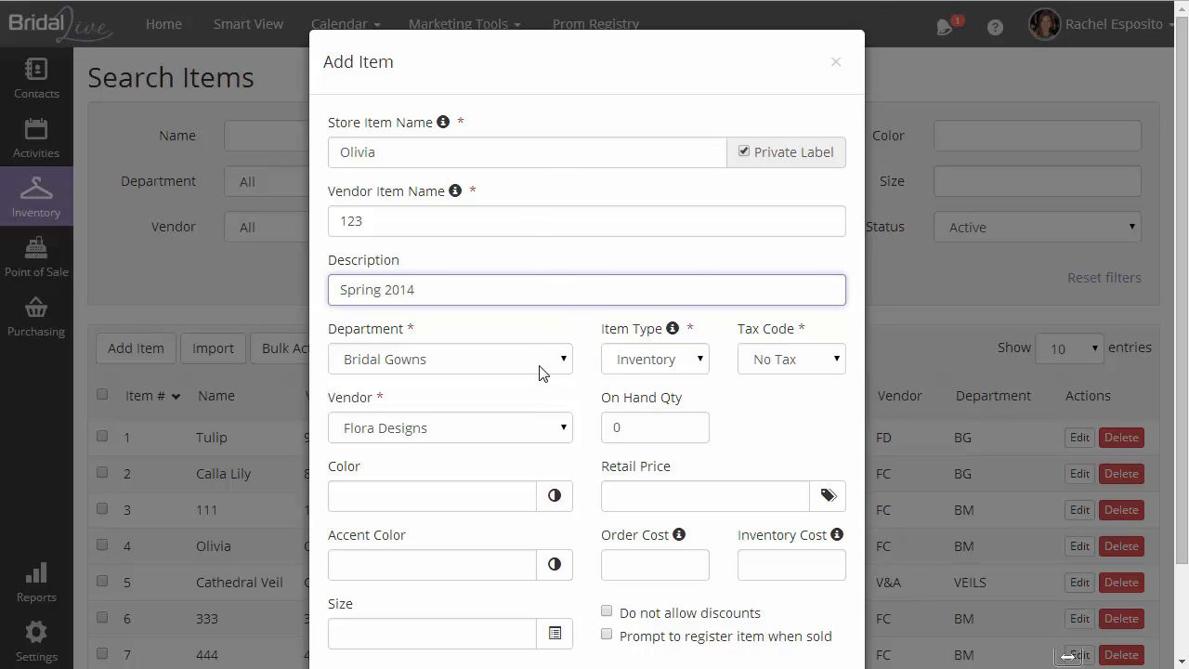
Step: Set the item's vendor to My first vendor
scroll(544, 376, down, 1)
click(563, 337)
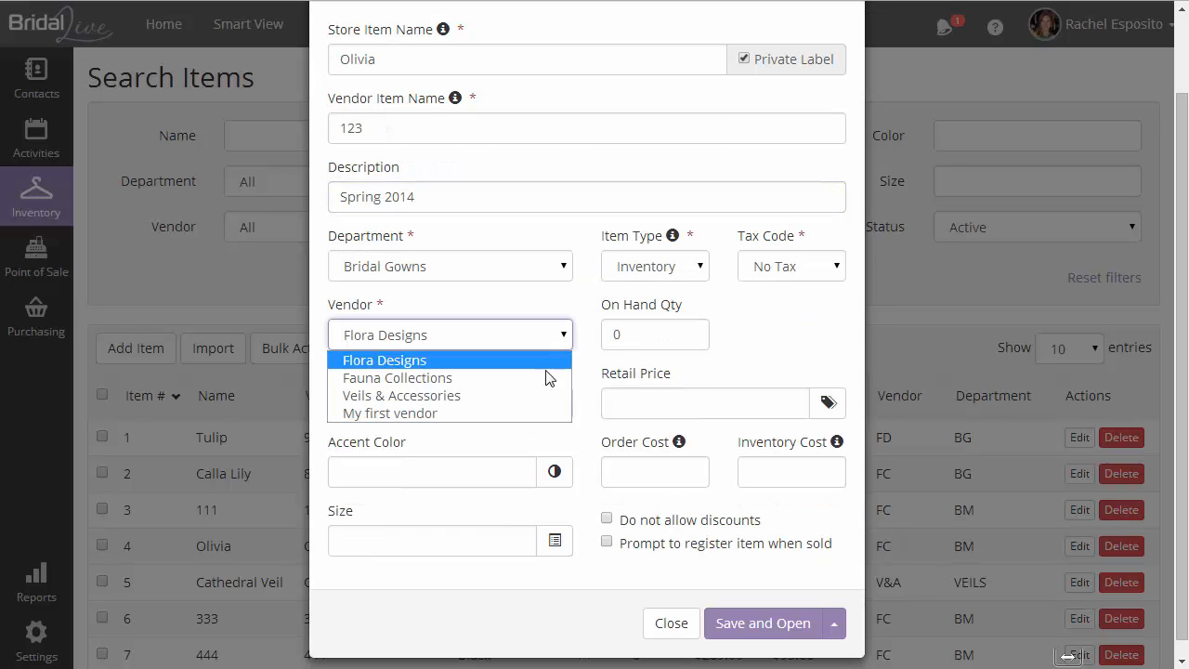
click(539, 412)
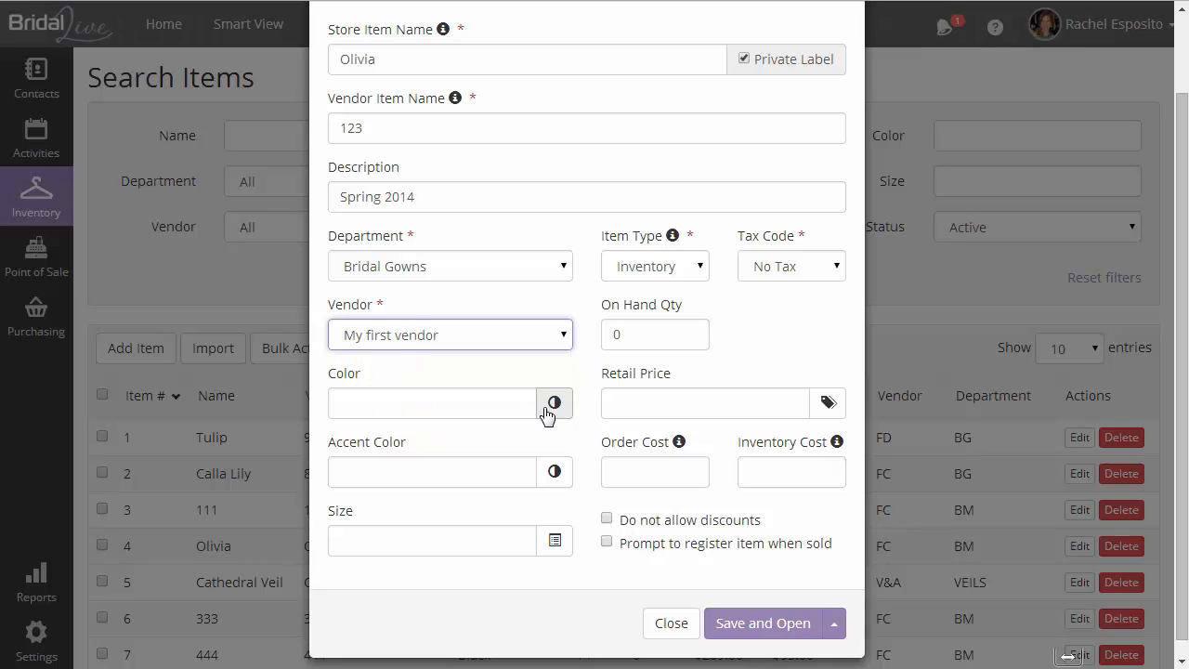
Step: Assign the vendor's Bridal Gown Colors group as the item's available colors and check the color choices, leaving the color blank
click(553, 405)
click(511, 159)
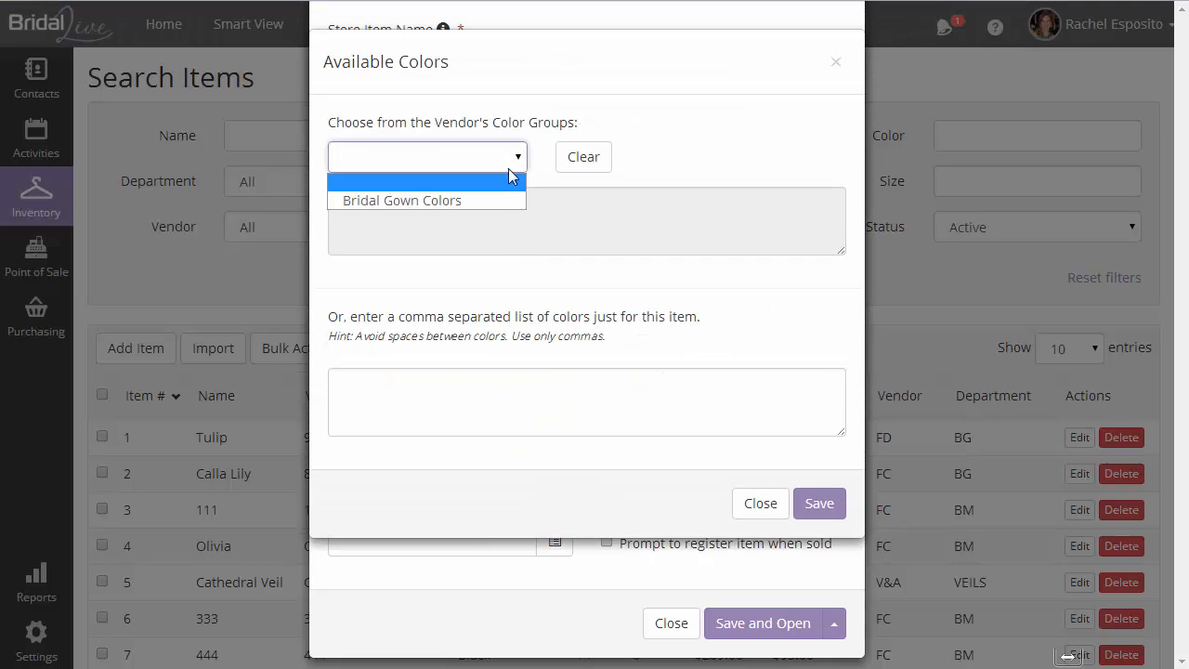
click(498, 201)
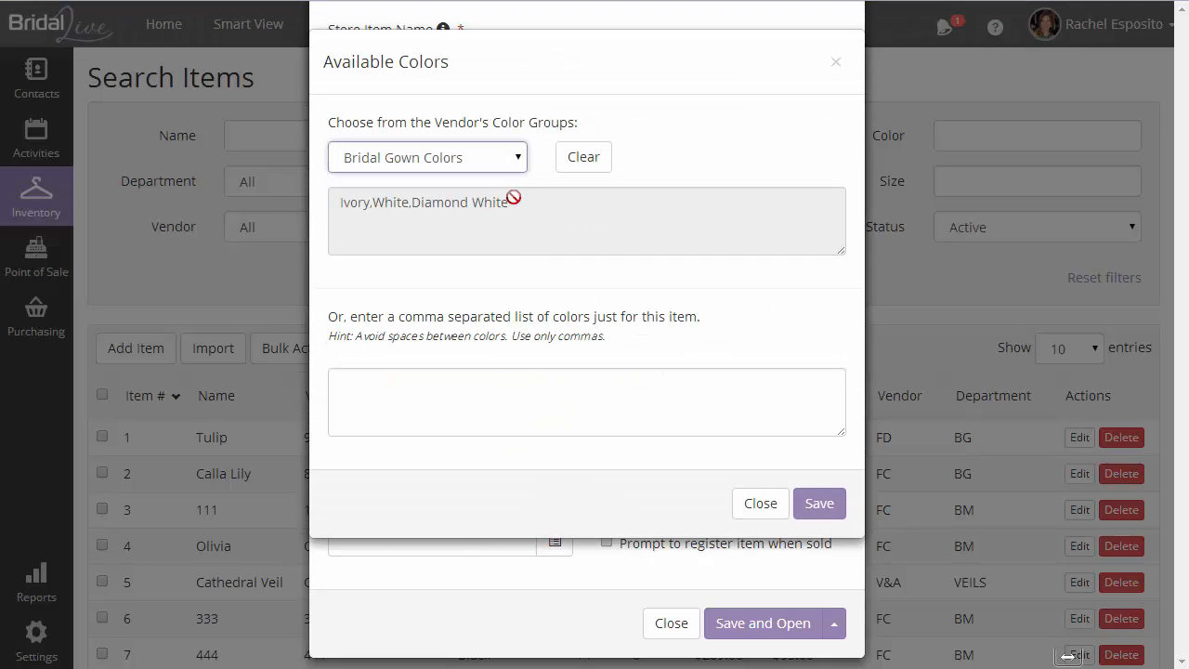
click(819, 509)
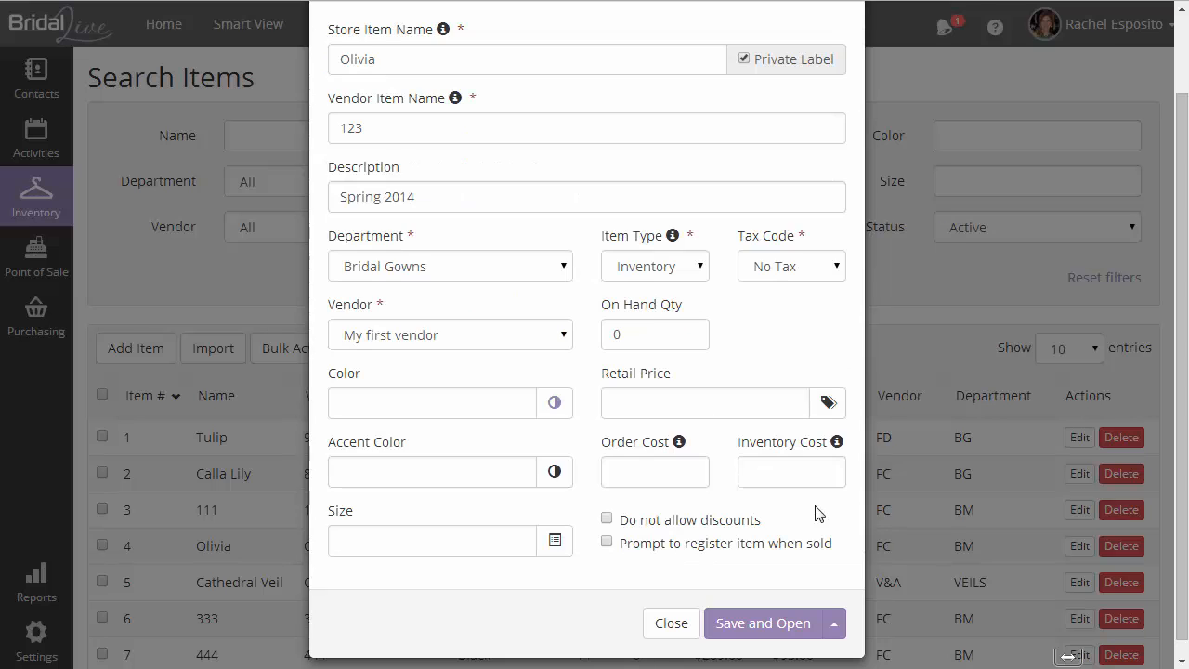
click(495, 415)
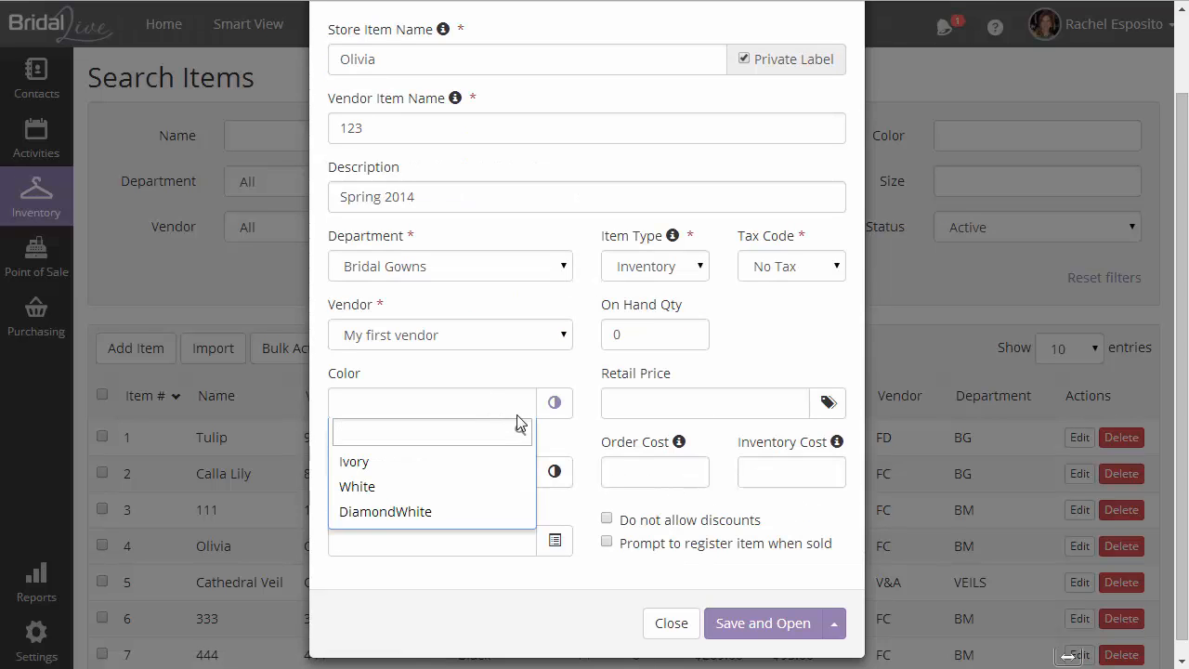
click(585, 444)
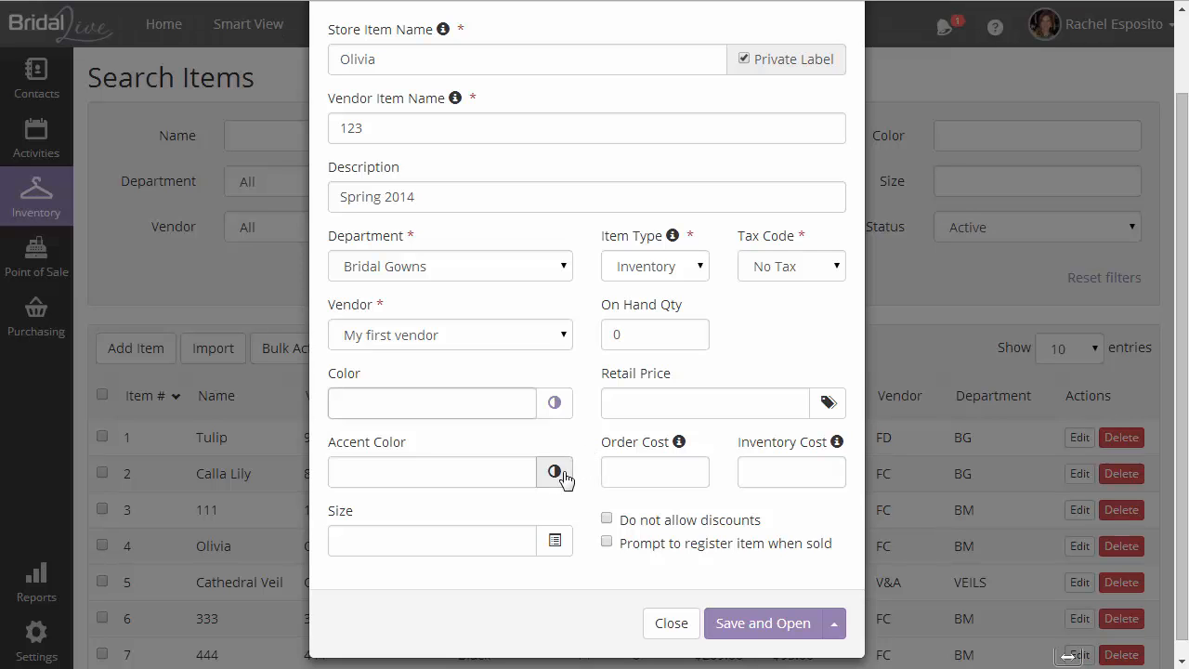
Step: Assign the Bridal Gown Sizes chart as the item's available sizes and check the size choices, leaving the size blank
click(554, 540)
click(507, 130)
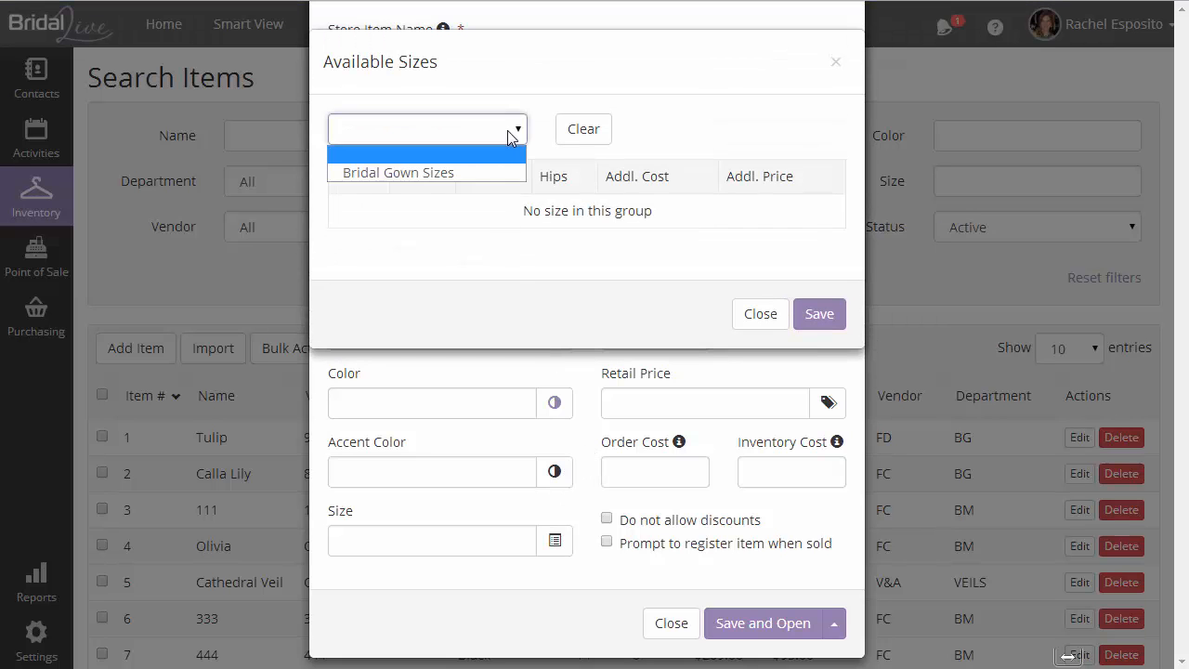
click(495, 173)
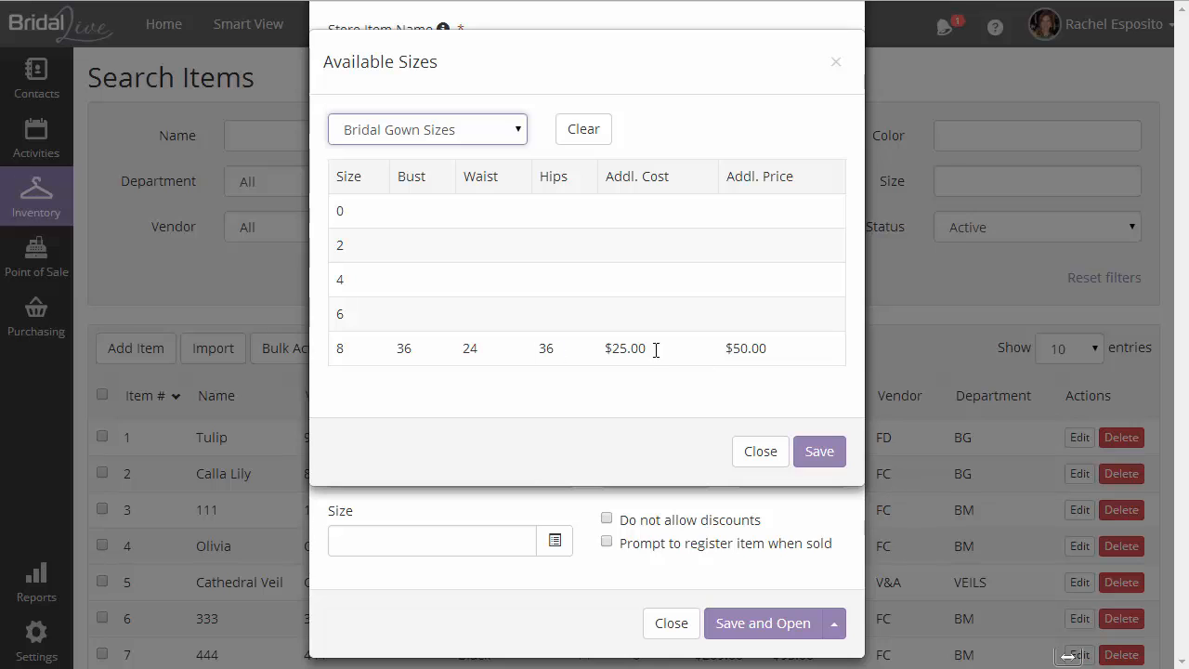
click(819, 450)
click(506, 548)
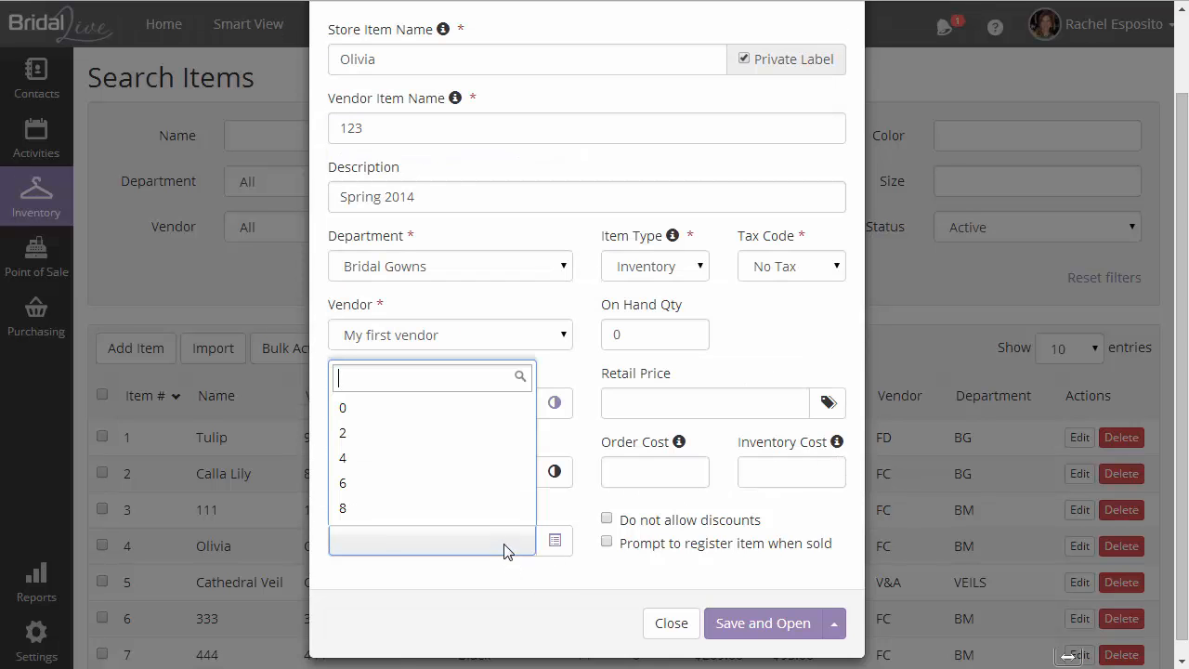
click(501, 599)
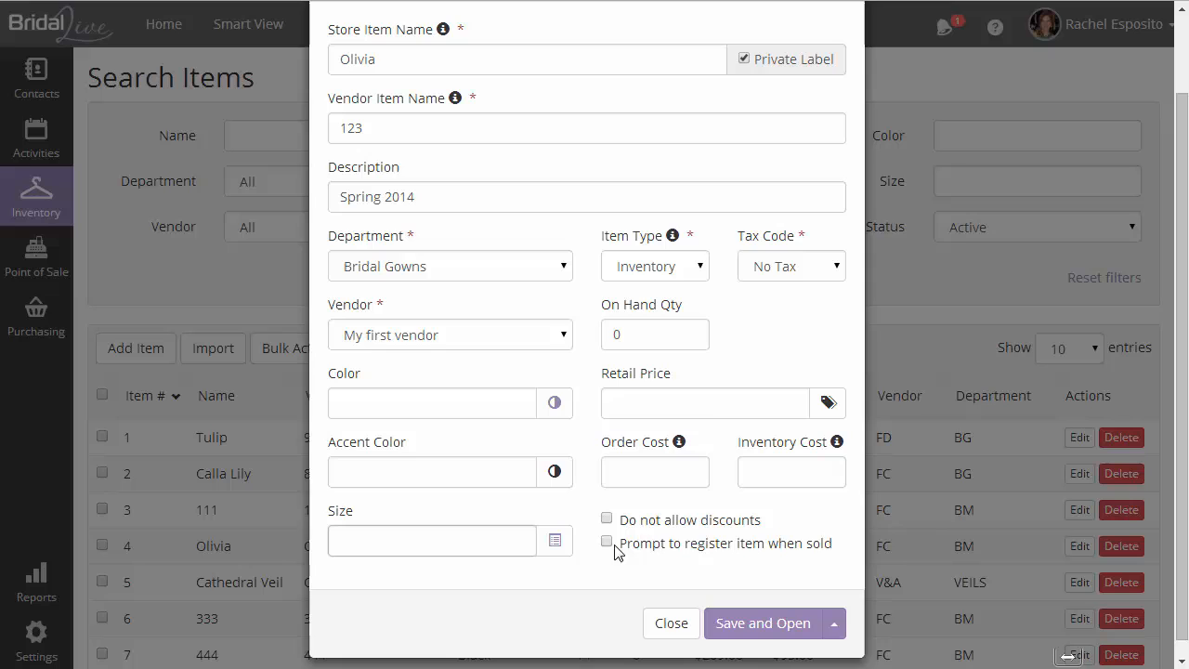
Step: Look through the available item types and tax codes for the item without changing them
click(701, 269)
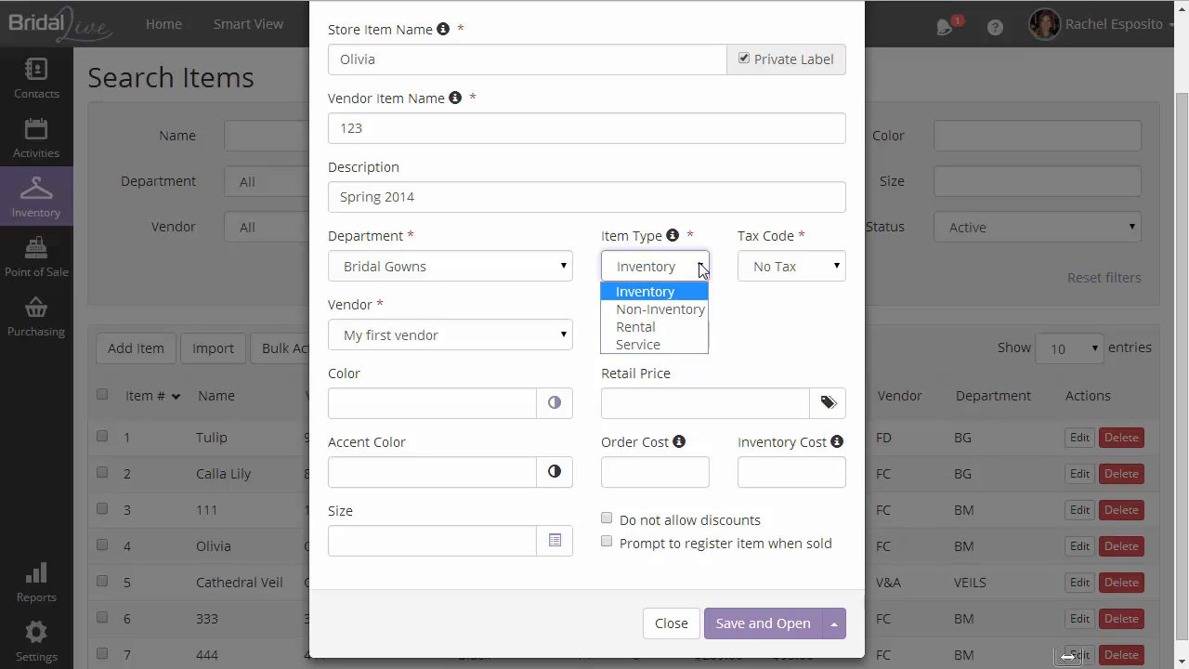
click(838, 268)
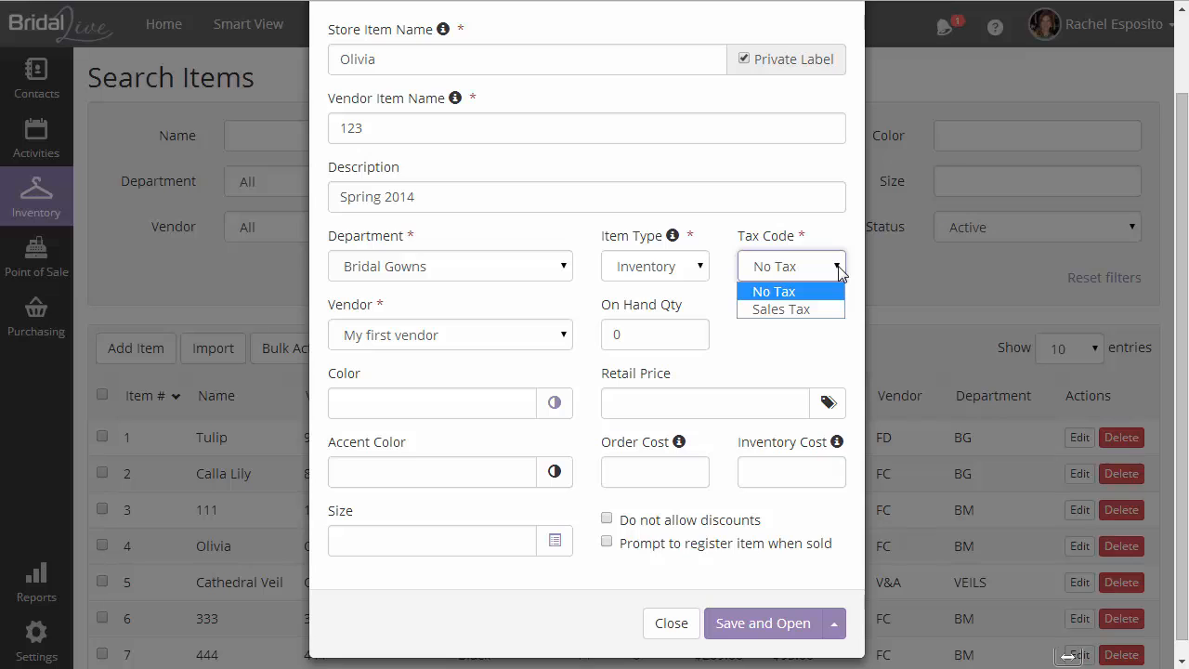
click(768, 354)
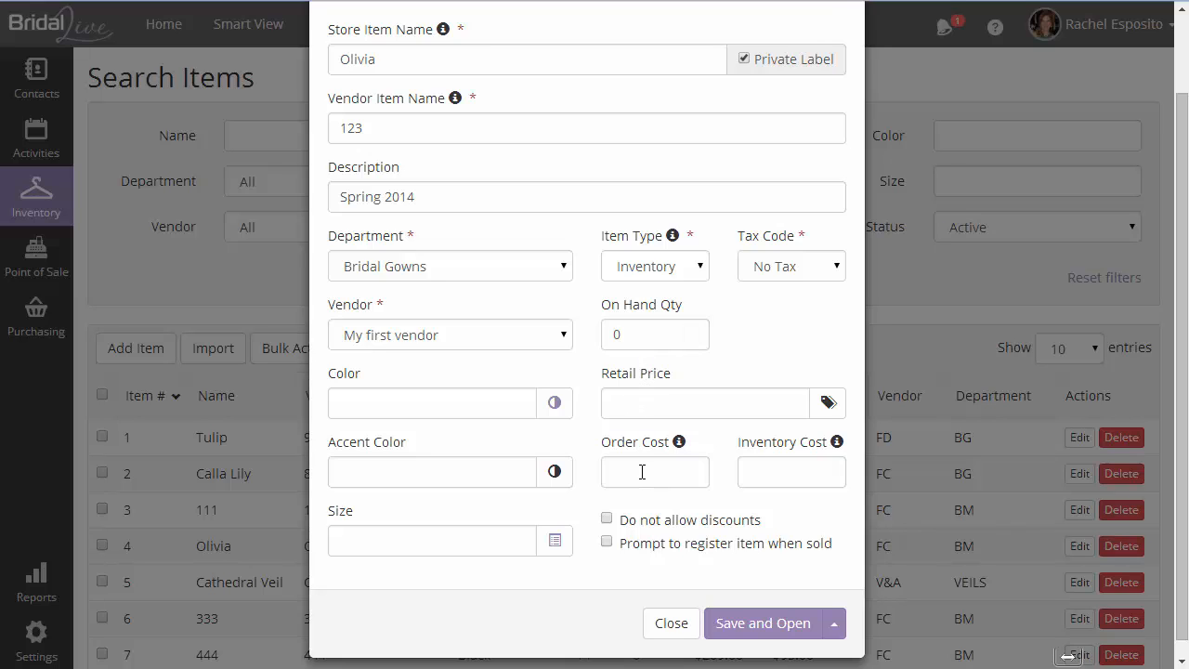
Step: Set the item's inventory cost to 250 and its order cost to 300
click(794, 470)
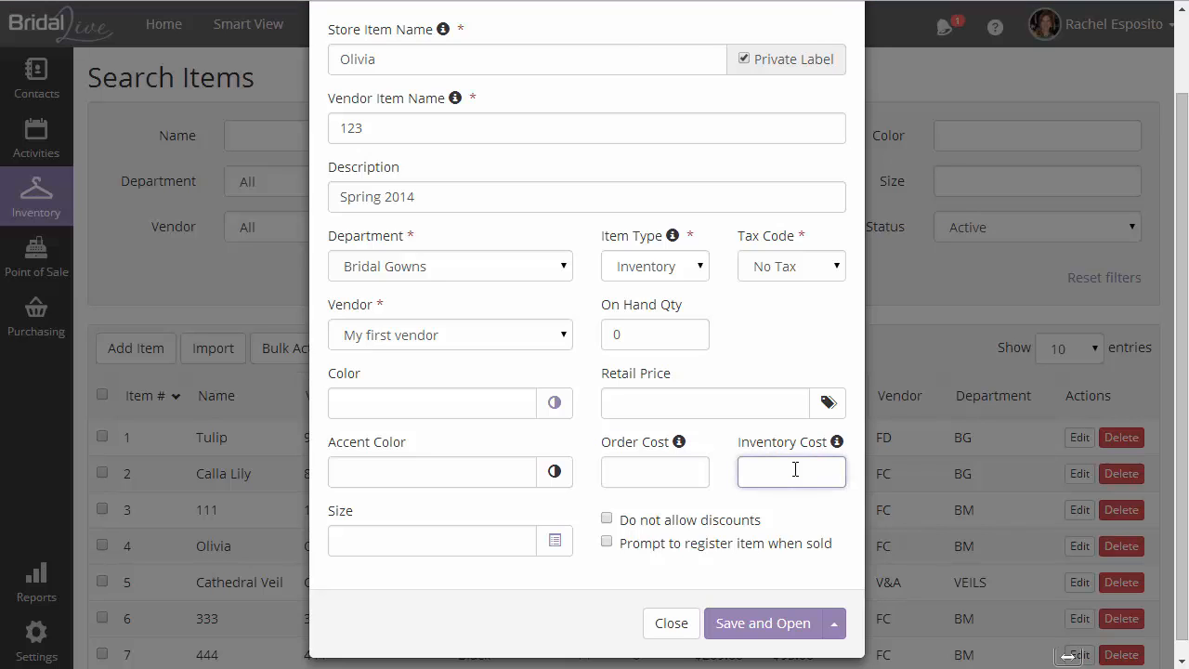
text(250)
click(664, 479)
text(00)
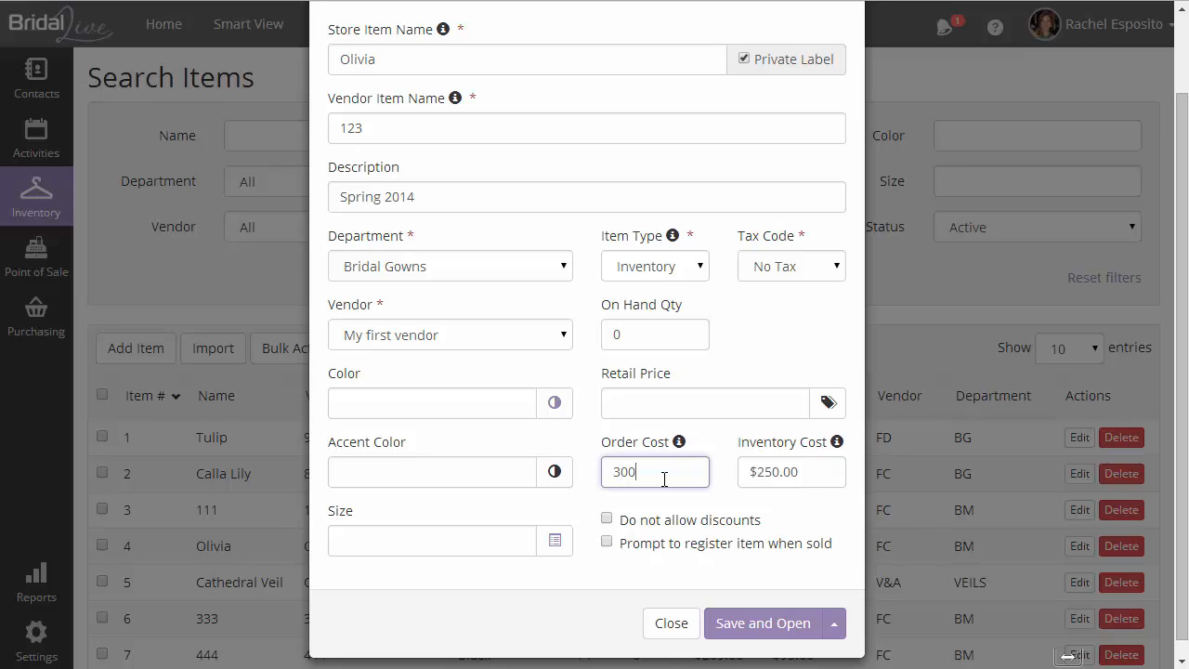
Step: Set the retail price to $1,050.00 with the 3.5 markup of the Markup Guide, and save and open the item
click(826, 403)
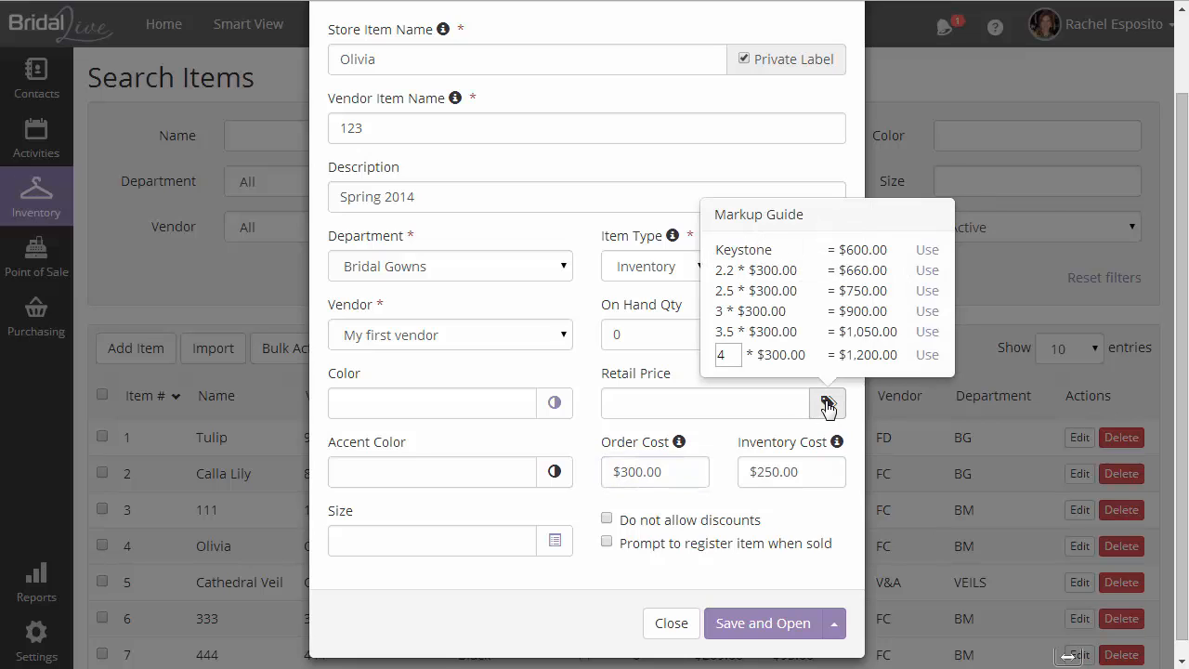
click(929, 332)
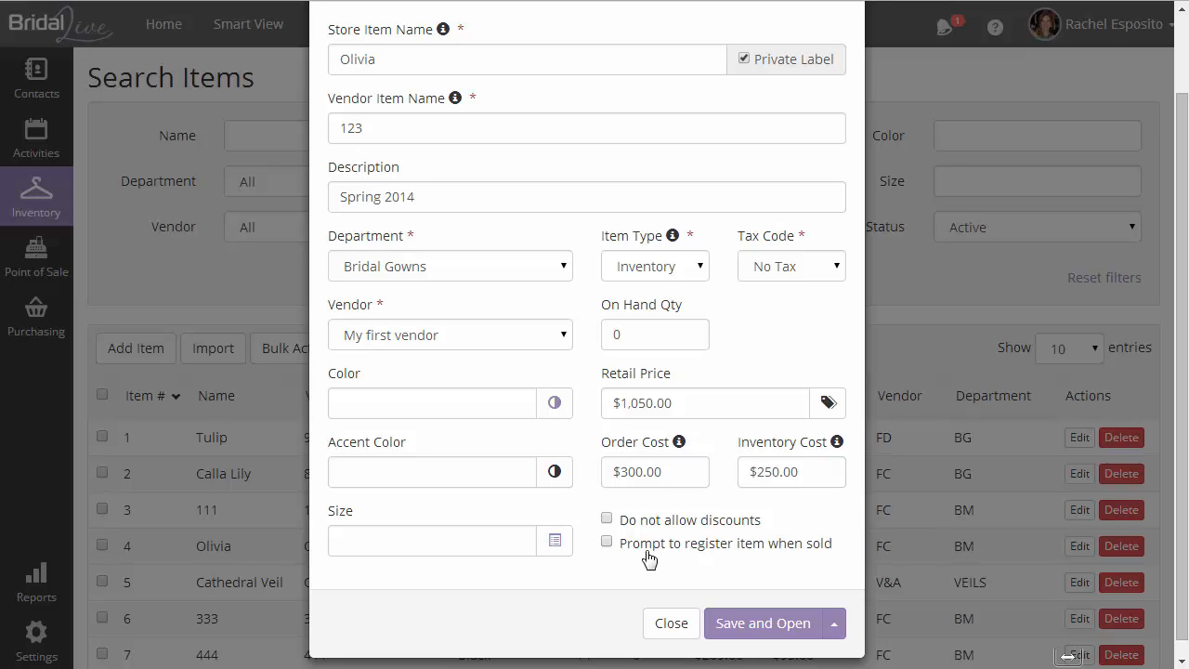
click(775, 628)
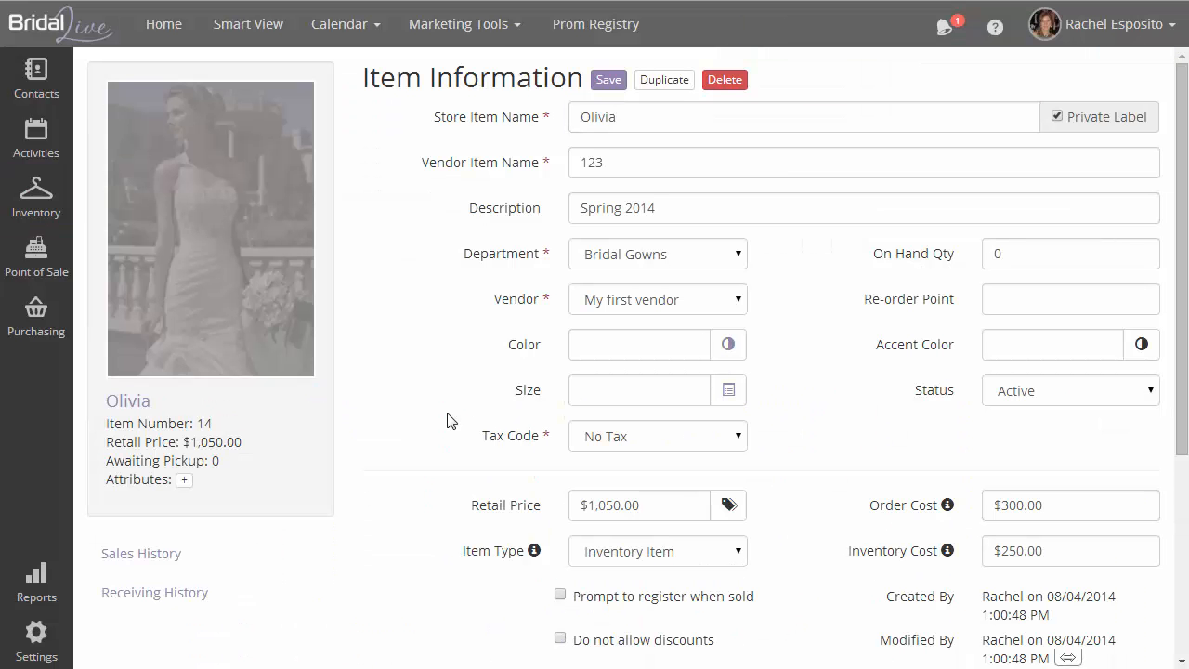
mouse_move(271, 322)
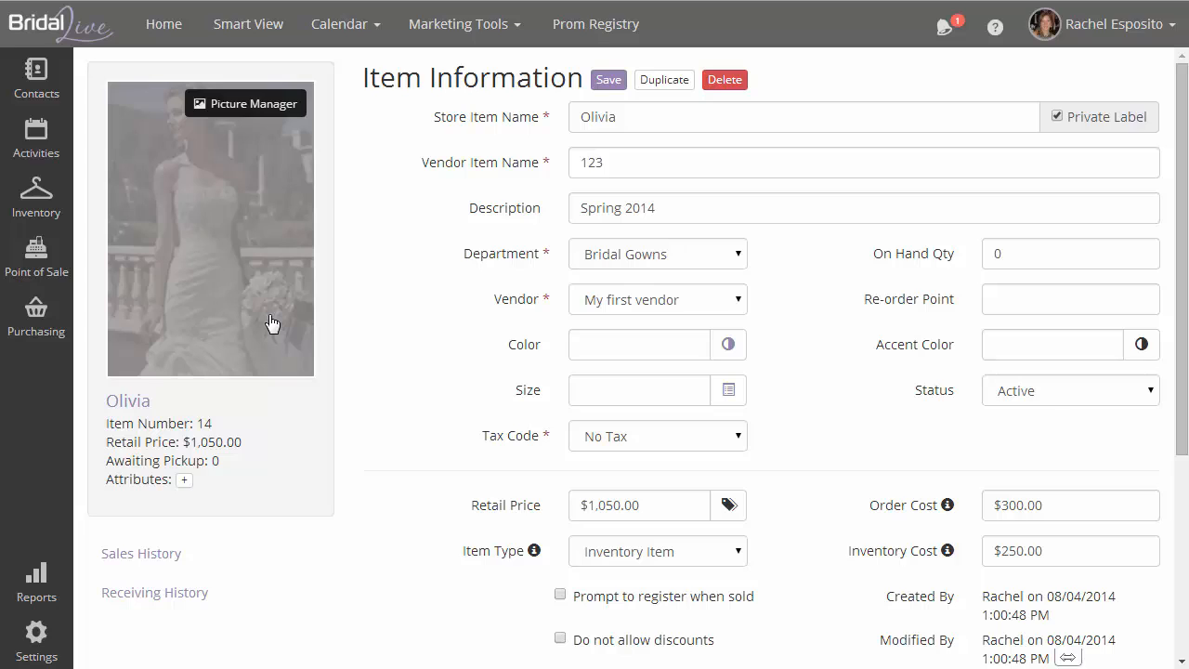
Step: Add the pictures Addison.jpg and Ashford.jpg to the Olivia item
click(242, 109)
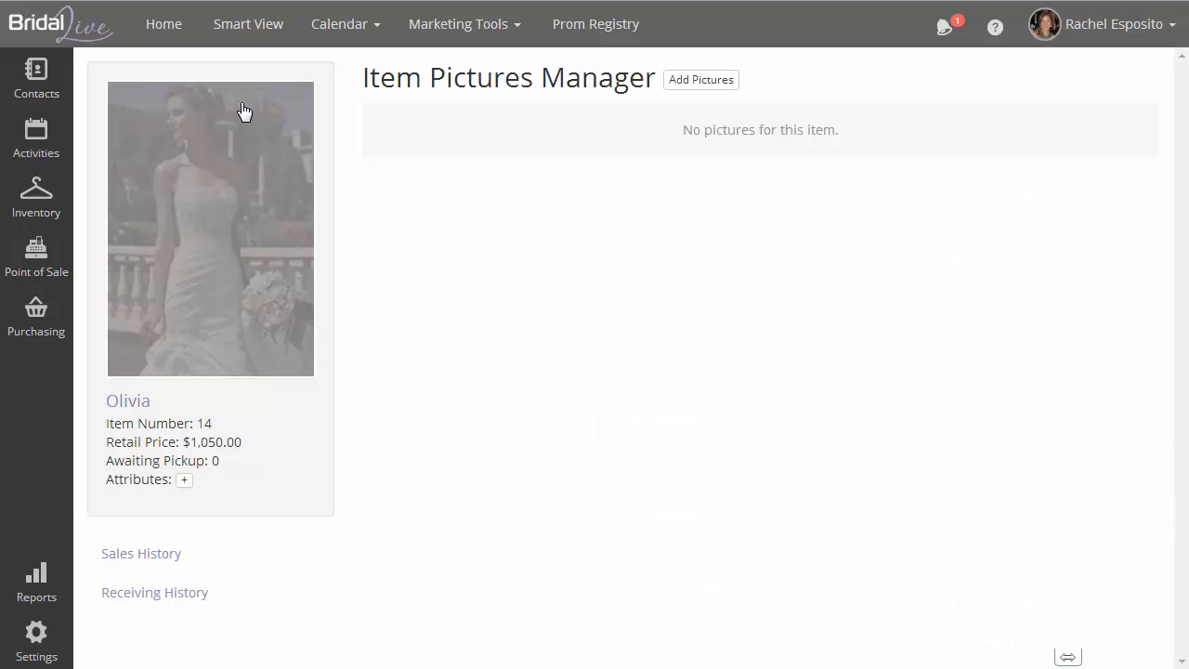
click(698, 83)
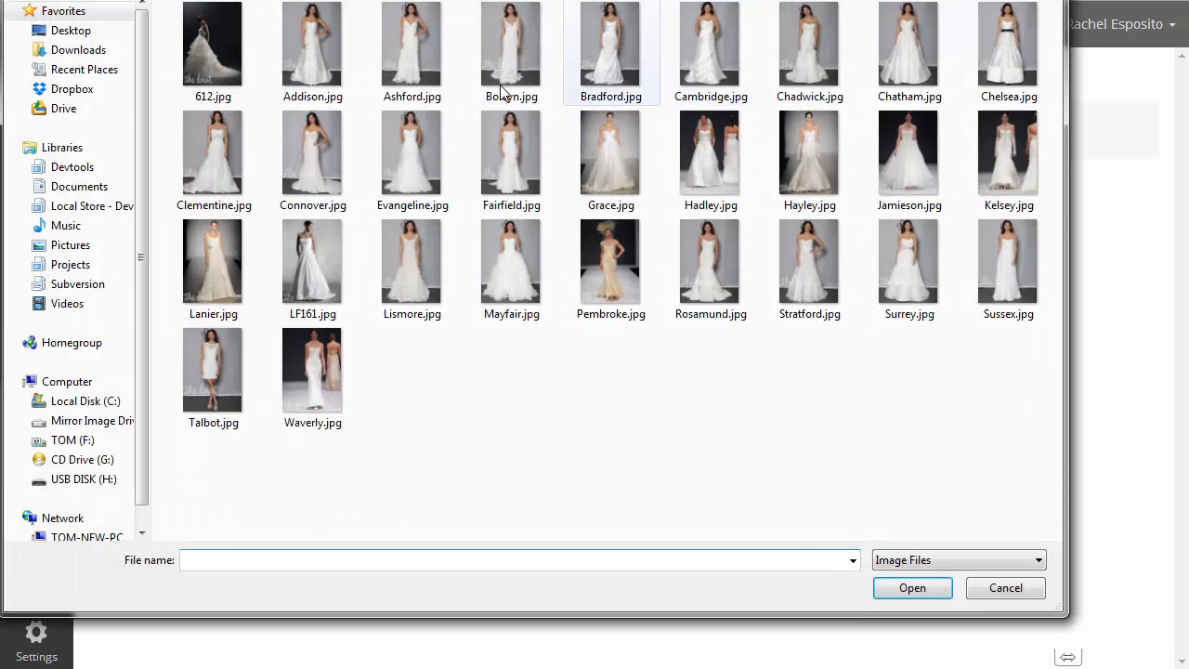
click(312, 47)
click(923, 591)
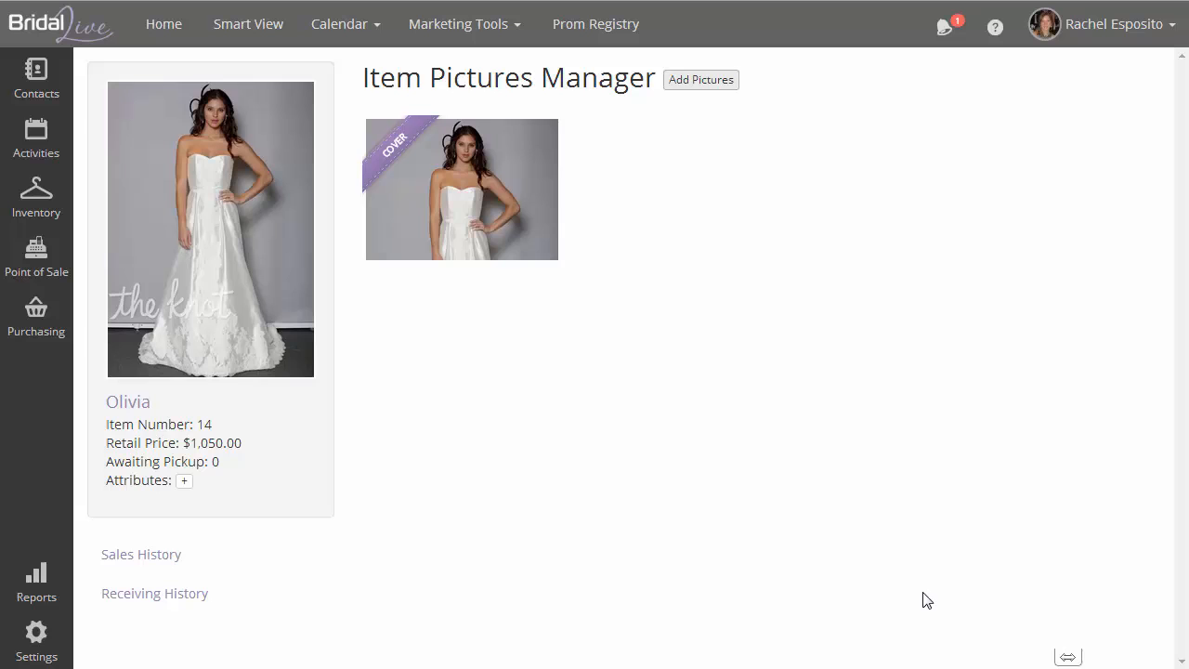
click(713, 79)
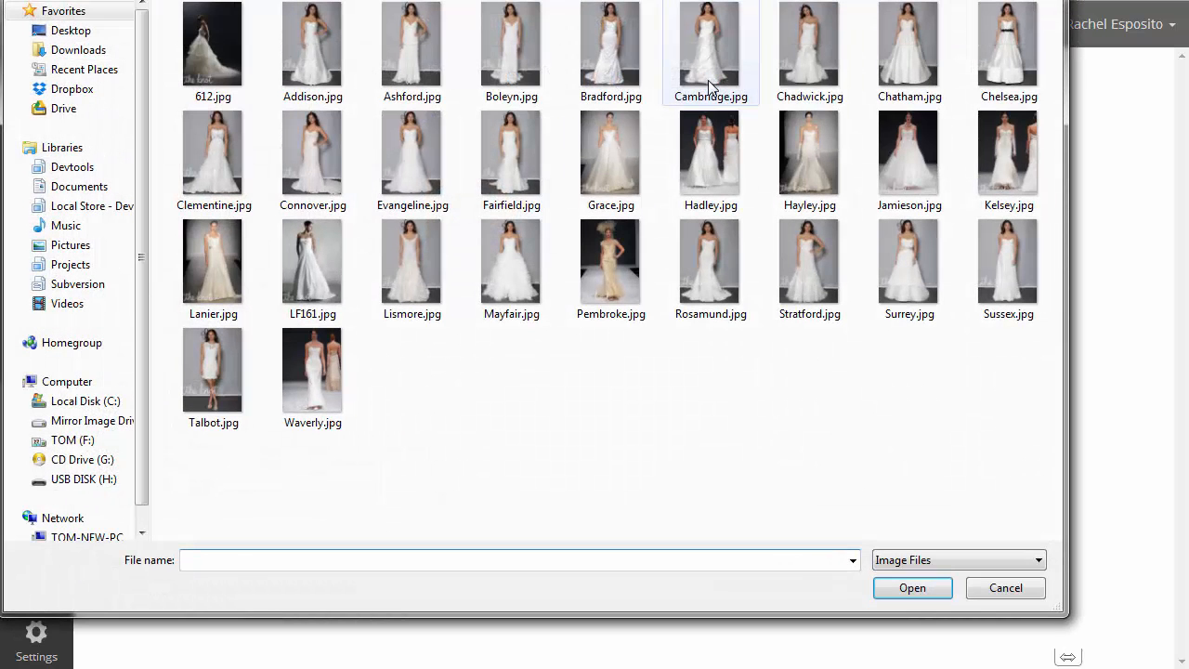
double_click(430, 42)
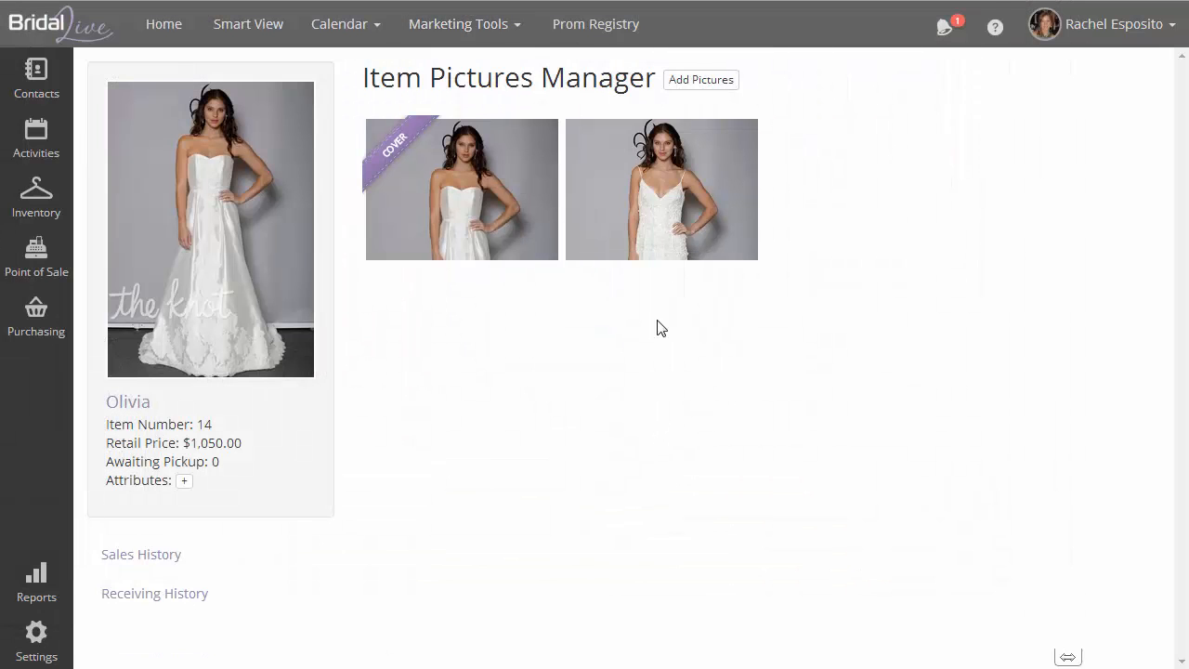
Step: Delete the Addison.jpg cover picture from the item's pictures
drag(679, 244, 329, 227)
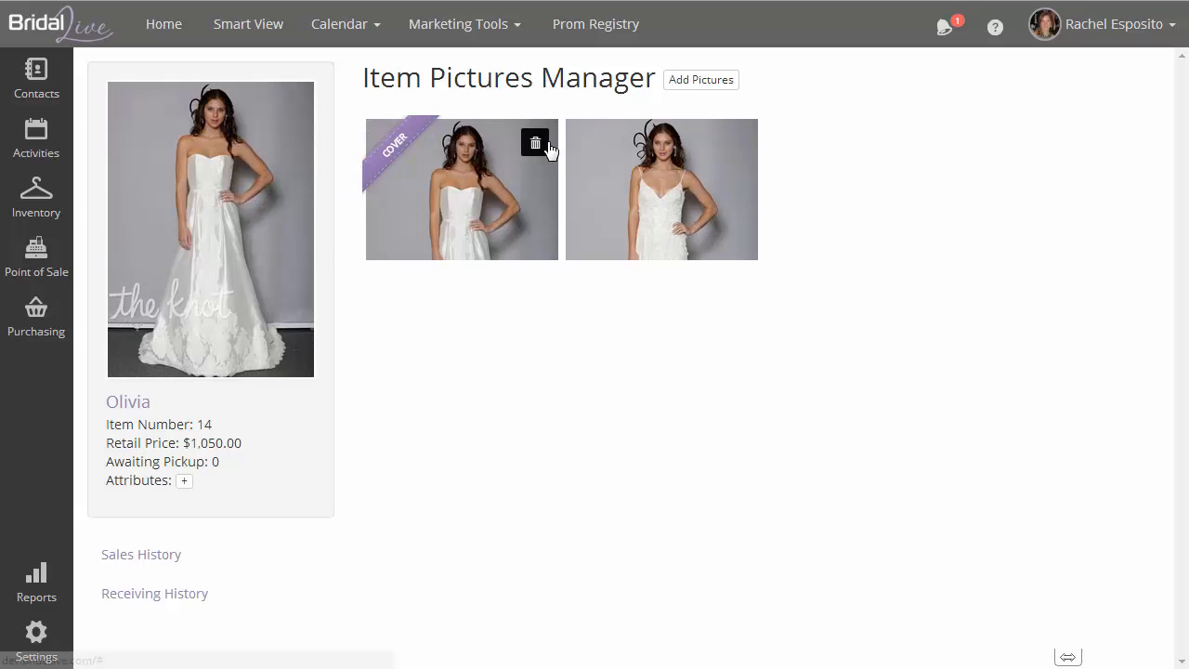
click(537, 145)
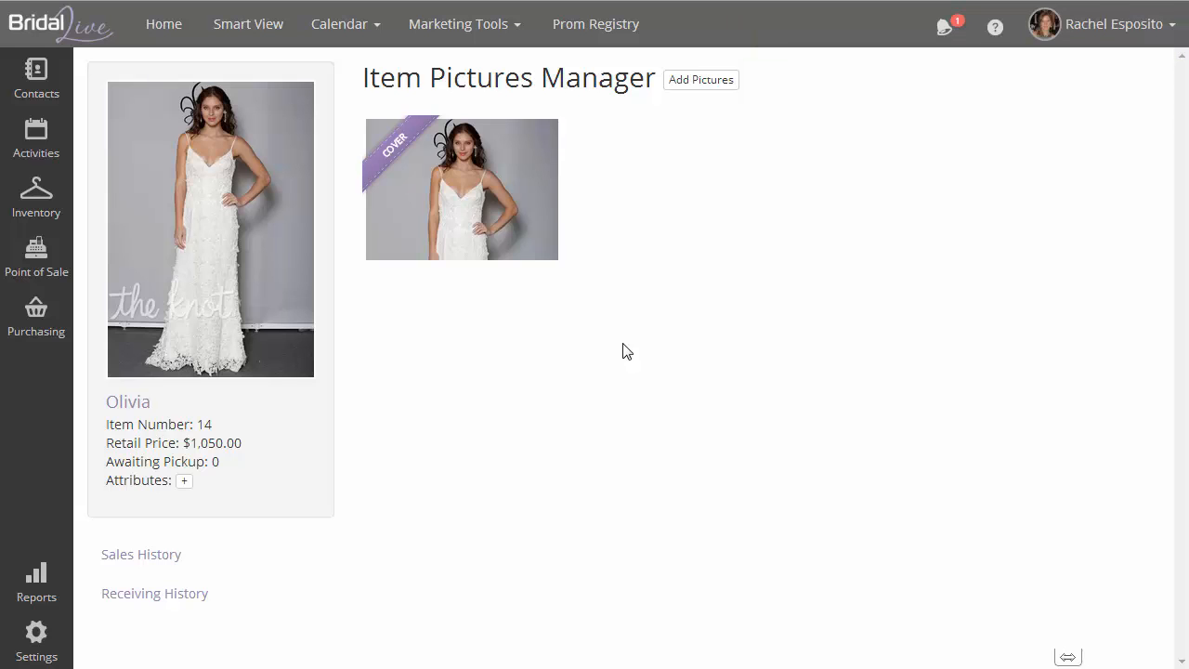
Step: Return to the Olivia item's information and assign it the Bridal Gown category attribute
click(127, 401)
click(184, 480)
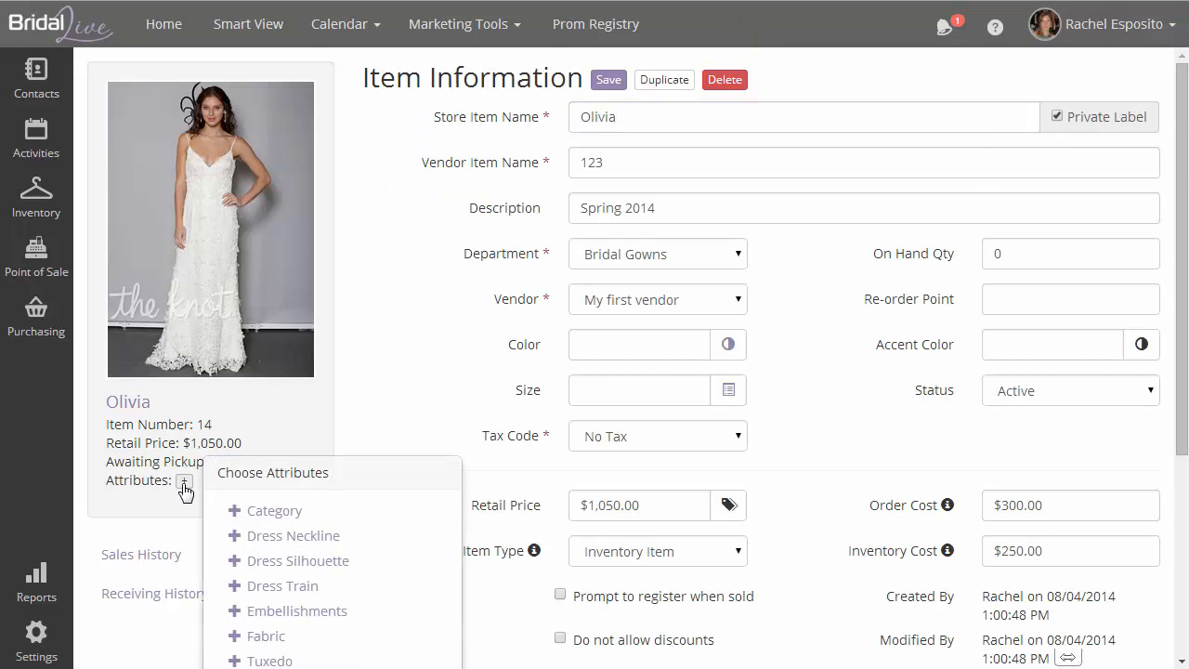
scroll(186, 488, down, 2)
click(275, 326)
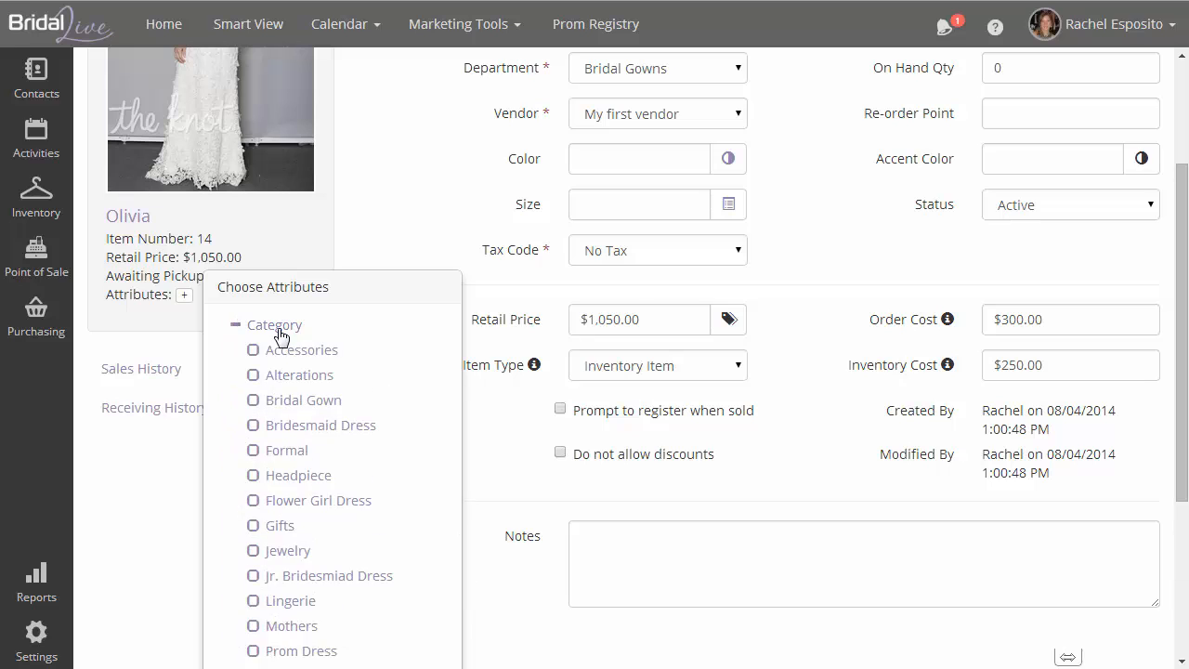
scroll(279, 330, down, 1)
click(253, 307)
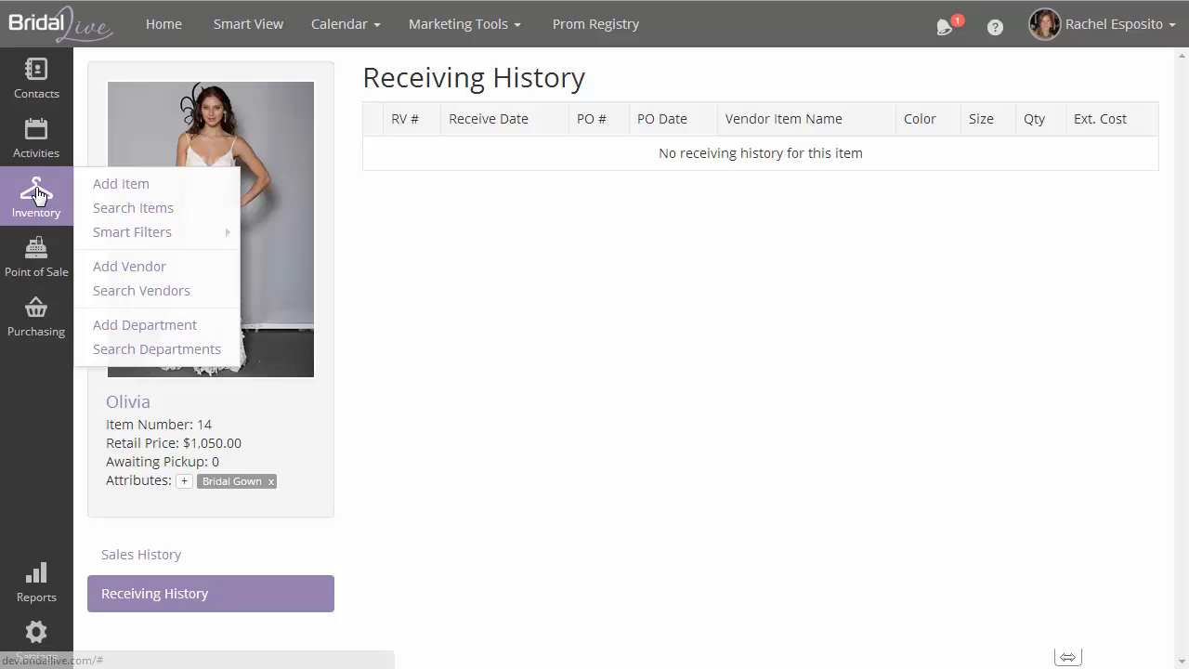
Step: Open the inventory item search and select all items listed on the first page
click(133, 208)
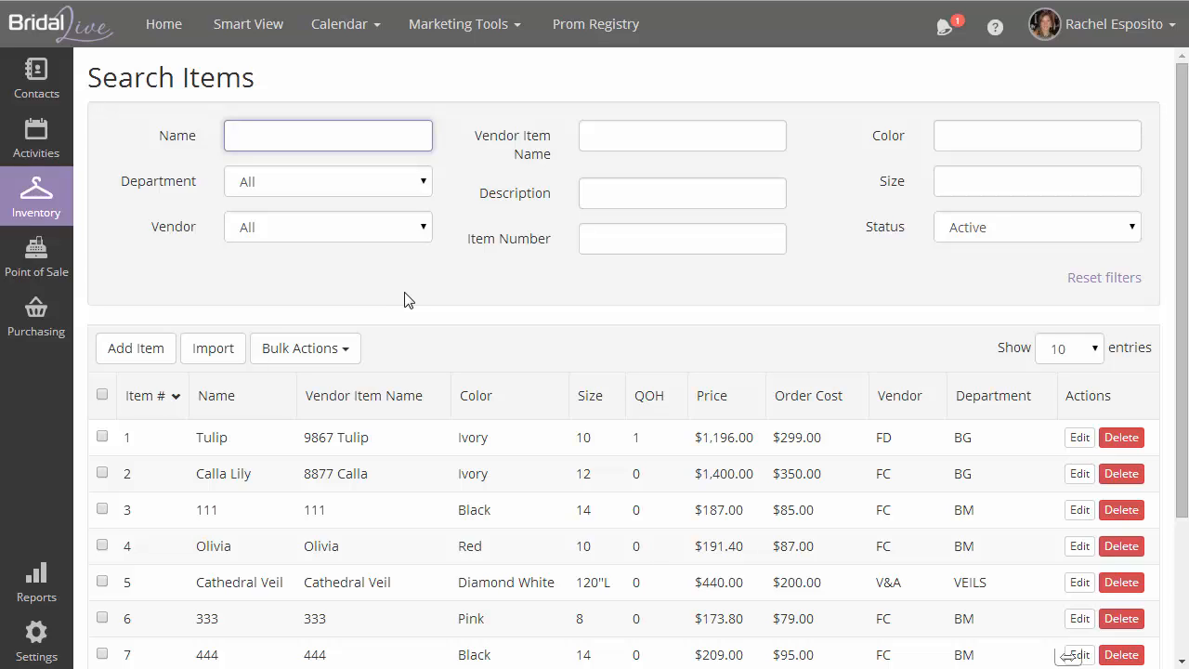
scroll(409, 299, down, 2)
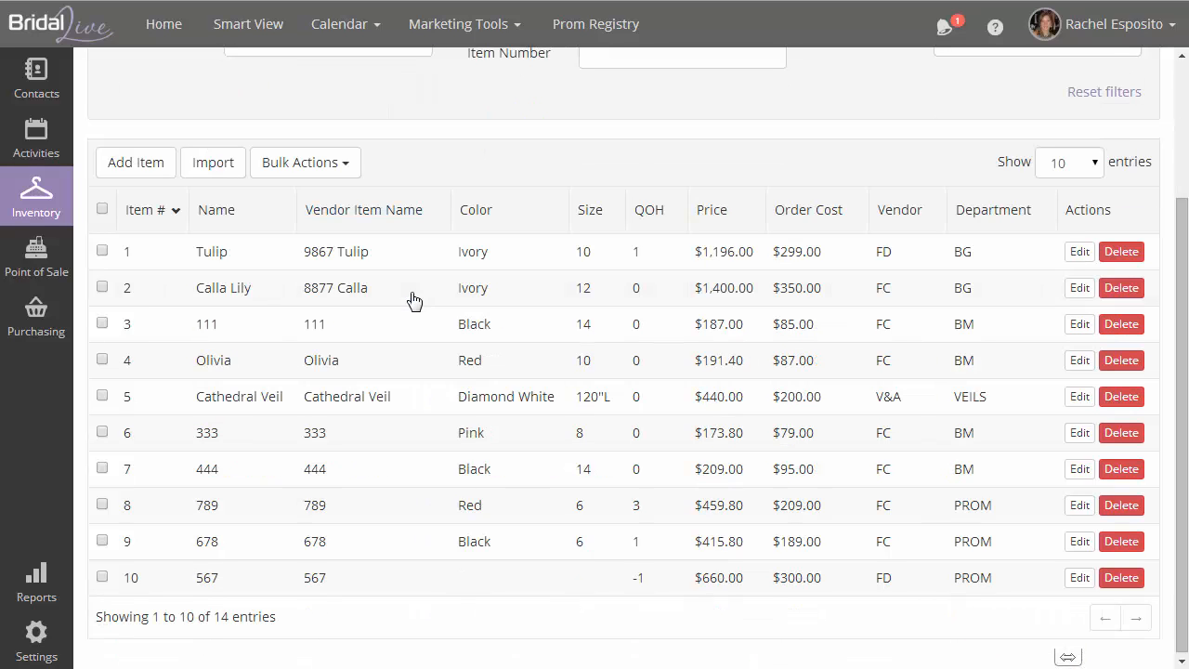
click(102, 209)
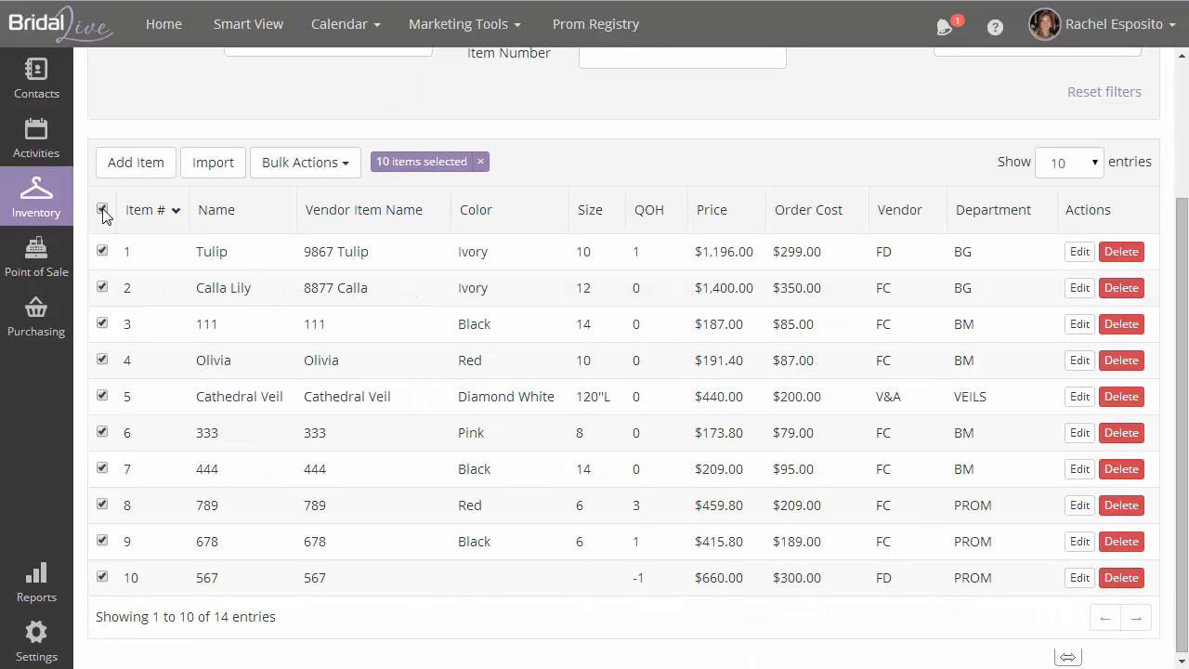
Step: Look through the bulk actions available for the selected items without applying any
click(348, 167)
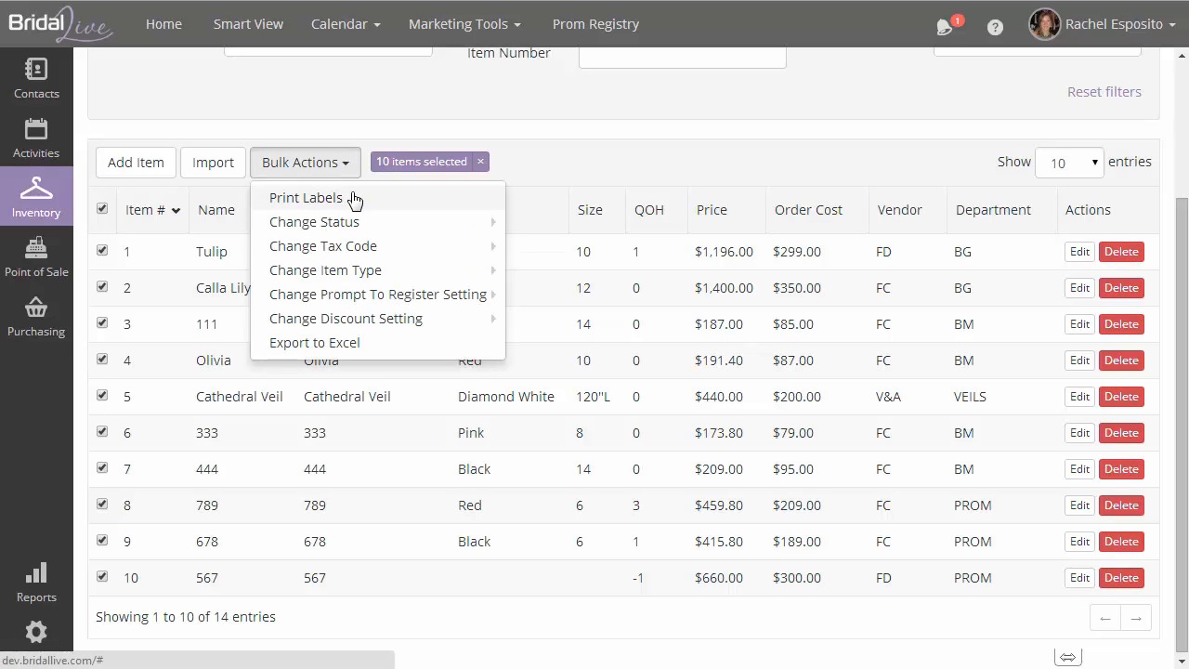
mouse_move(359, 229)
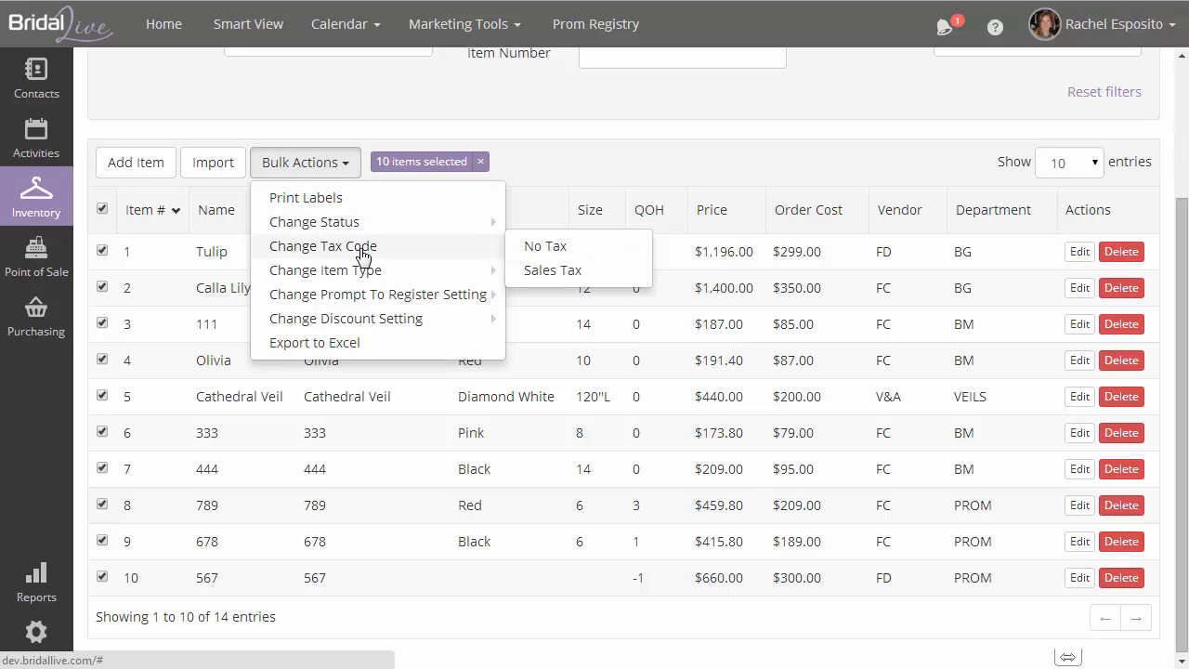
mouse_move(362, 274)
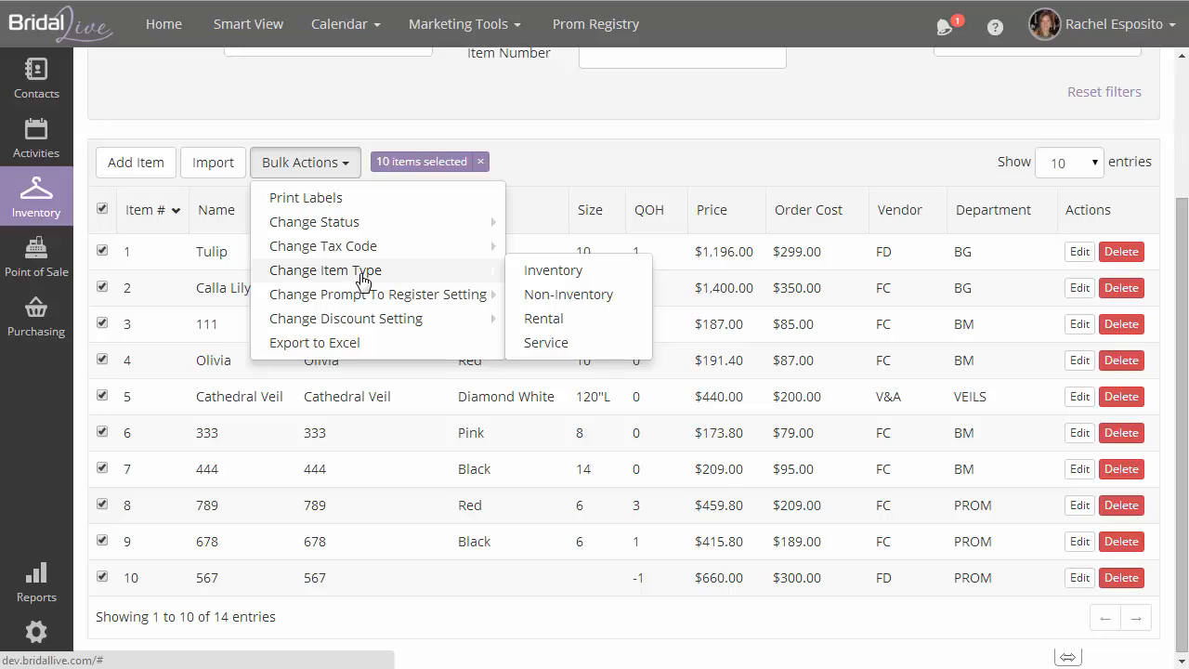
mouse_move(363, 303)
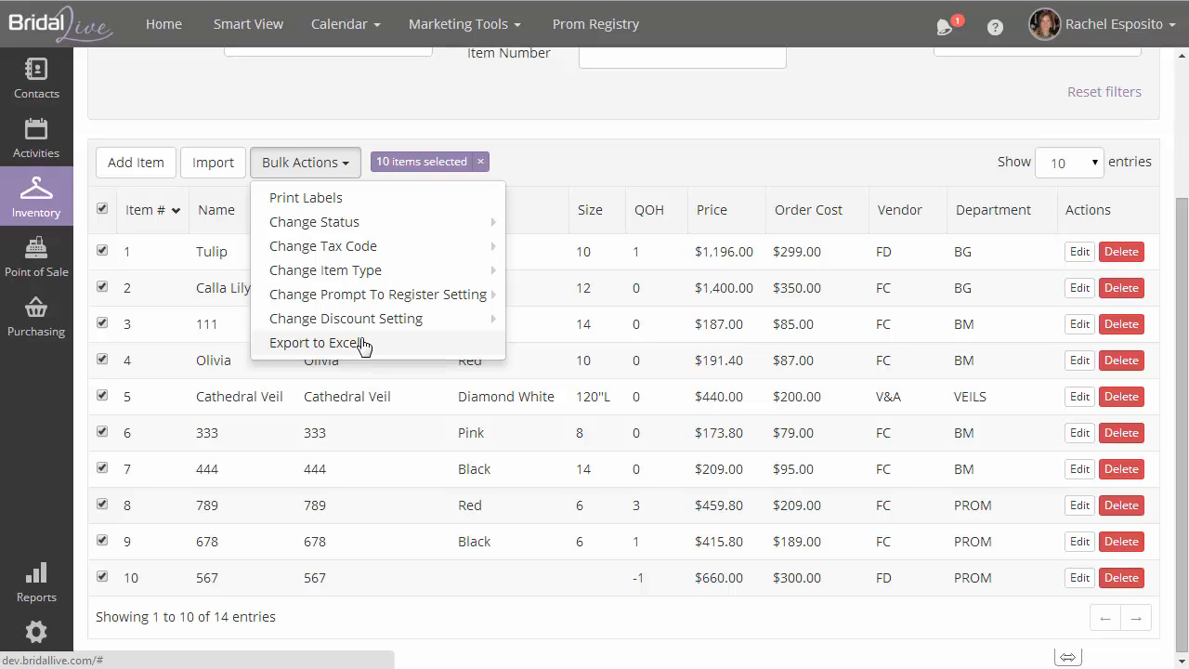
click(226, 121)
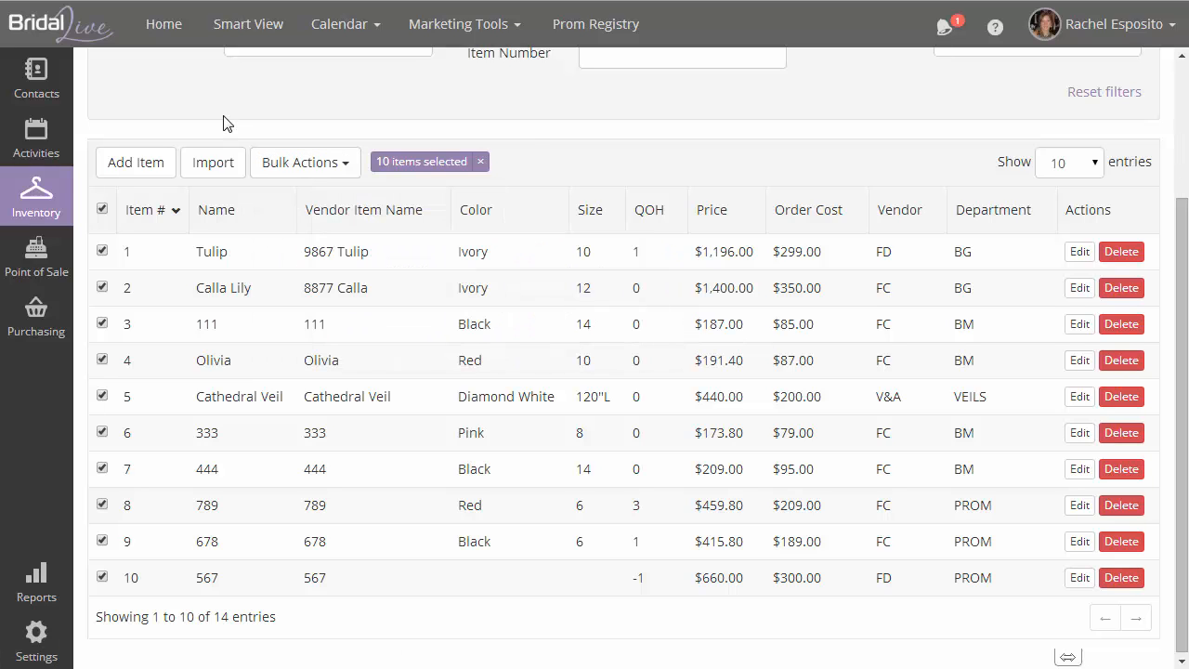
Step: Look over the smart filters available for inventory items
mouse_move(61, 197)
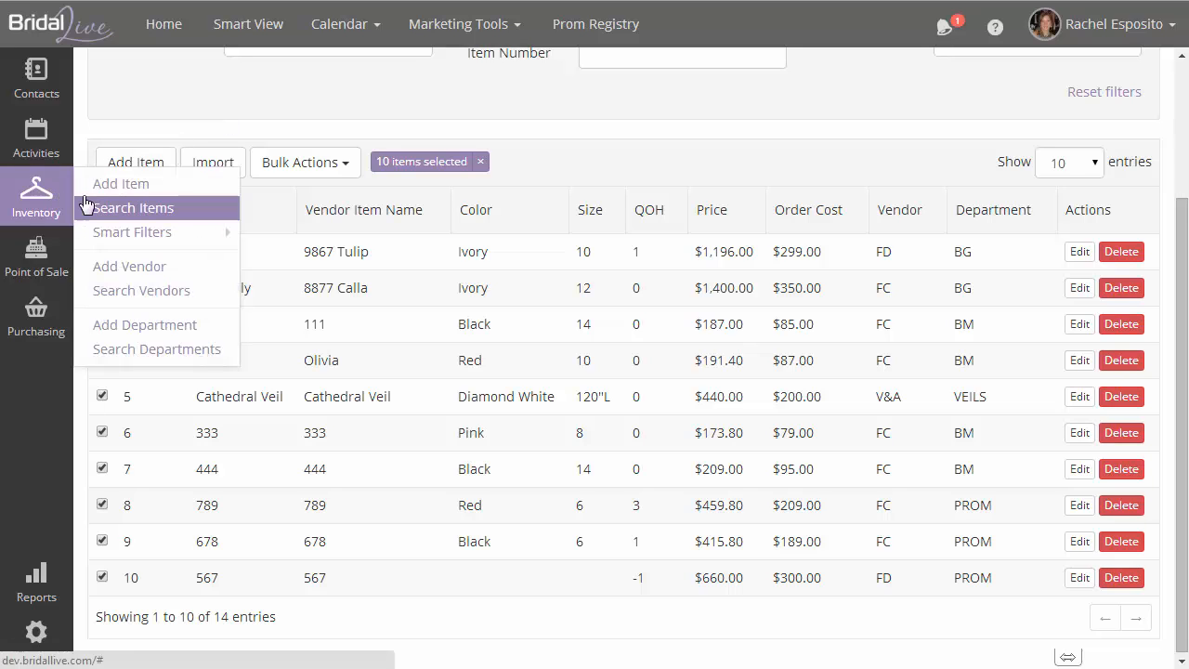
mouse_move(148, 231)
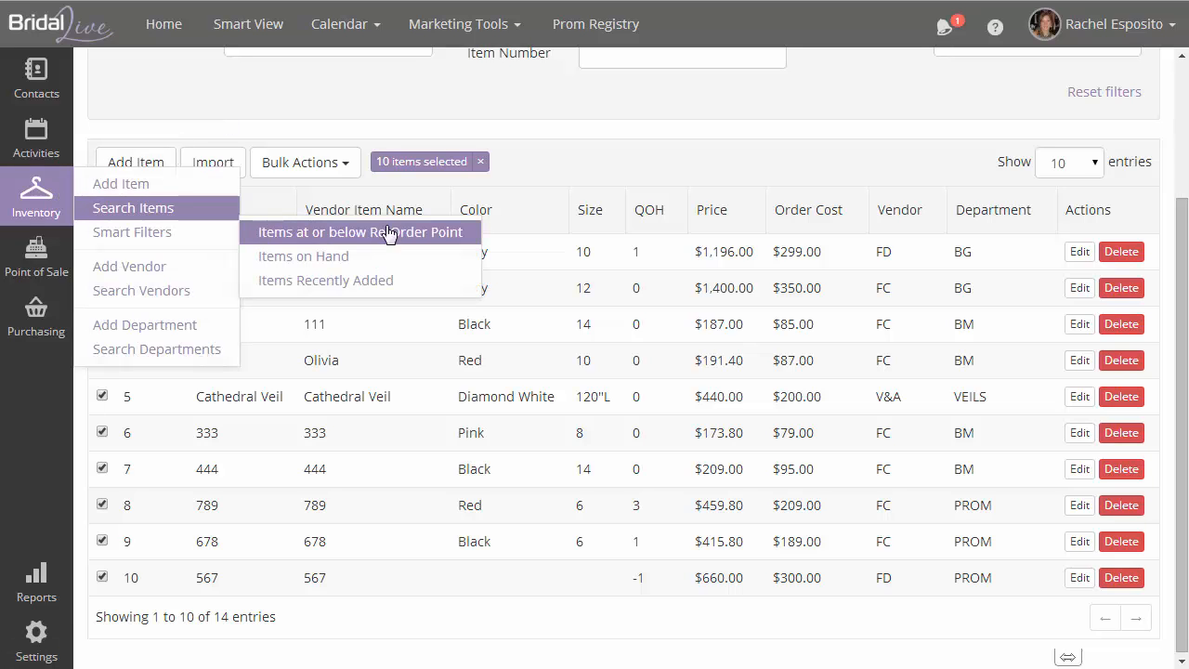